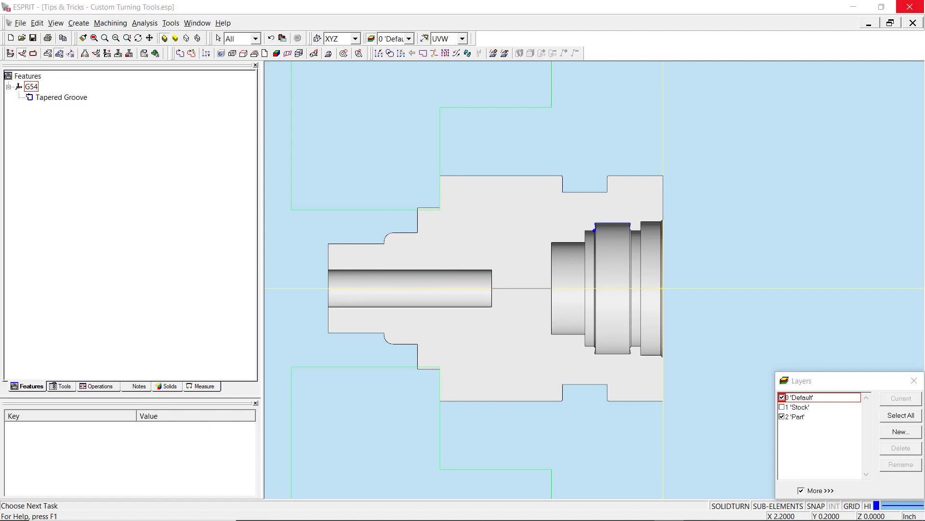
- Select the Tapered Groove feature and zoom in on its groove profile
left_click(83, 98)
scroll(625, 224, "up", 2)
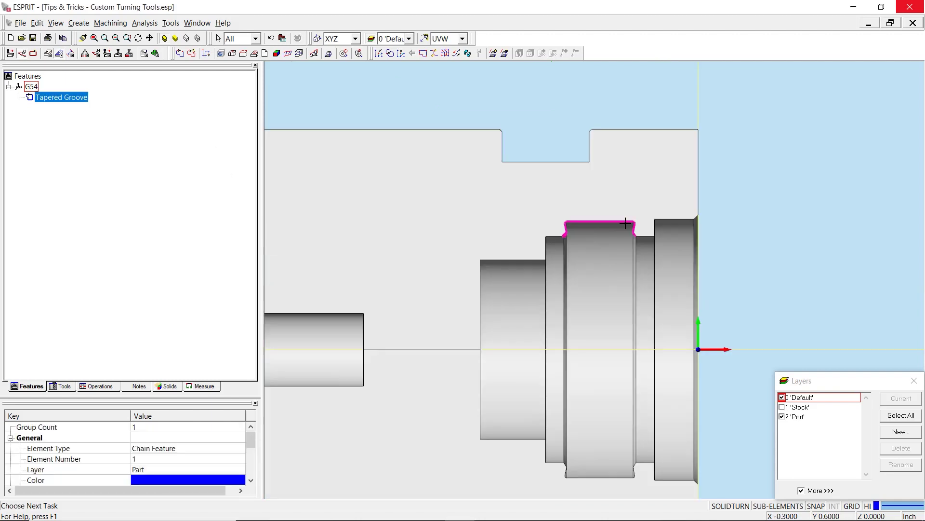
scroll(625, 223, "up", 3)
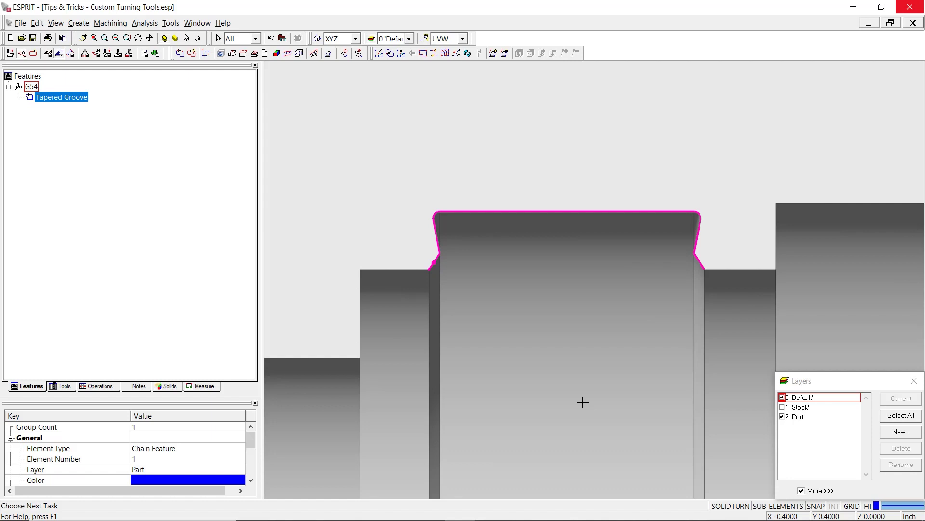
- Merge Example Turning Tool.dxf from the Custom Turning Tool Geometry folder, in inches with Auto Scale
left_click(22, 37)
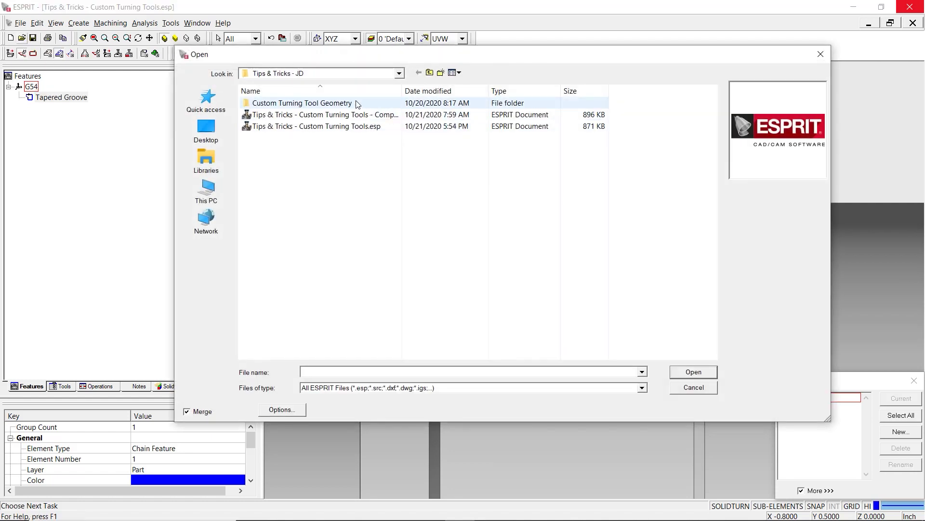
double_click(357, 103)
left_click(359, 105)
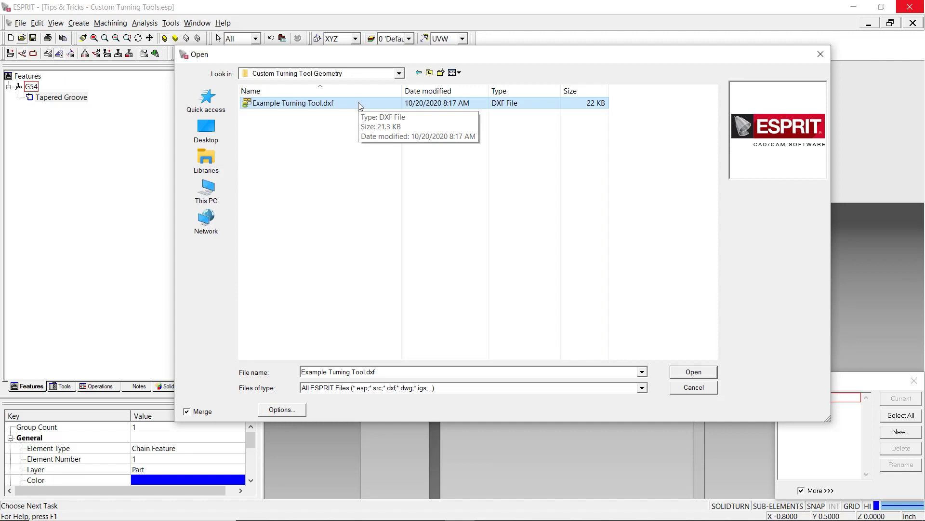
left_click(187, 412)
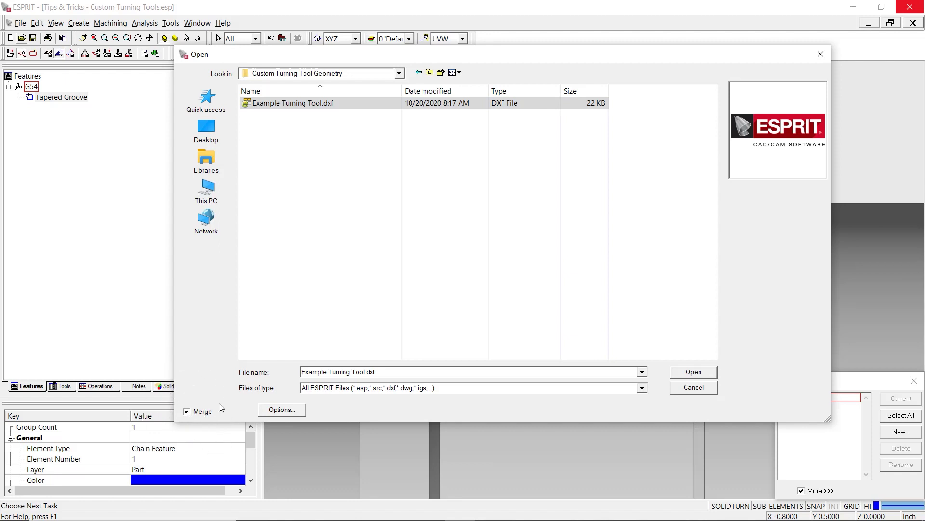
left_click(261, 415)
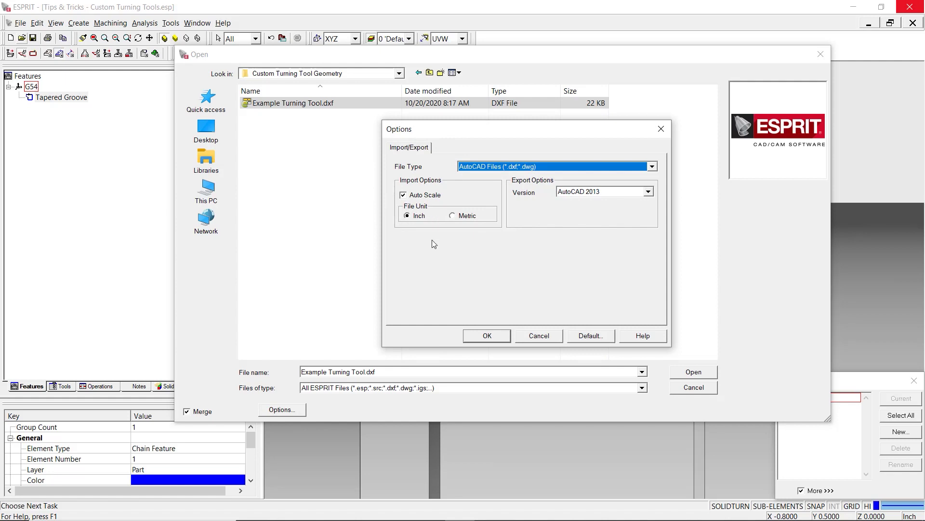
left_click(487, 336)
- Finish the merge, keep the Custom Tool DXF layer visible and hide the Part layer
left_click(683, 375)
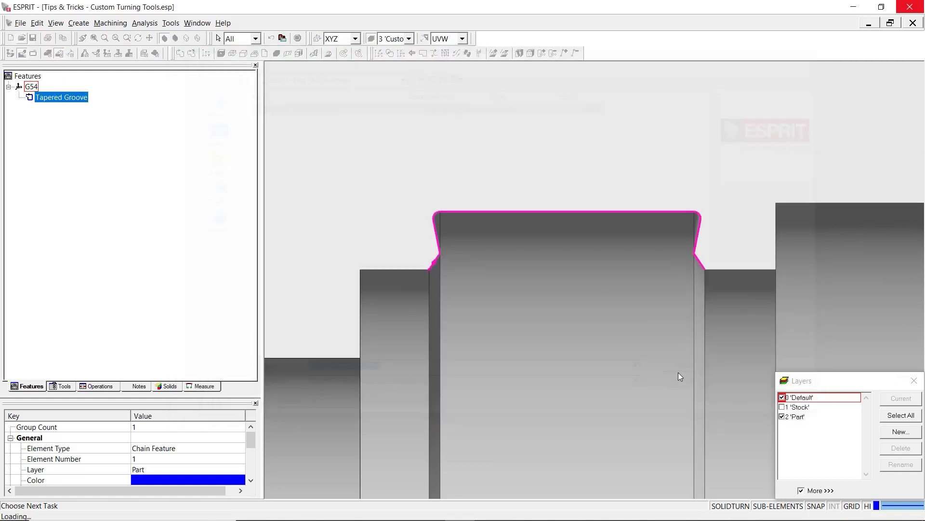
scroll(279, 285, "up", 5)
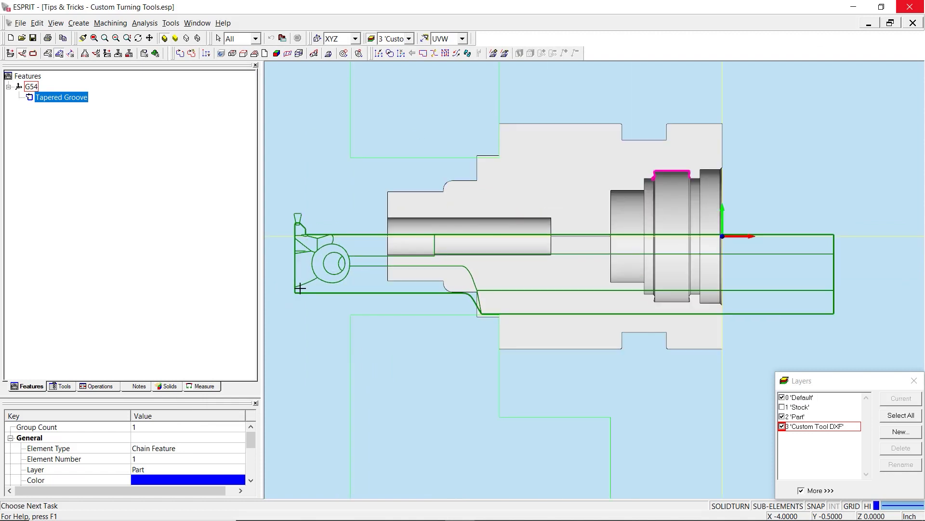
left_click(781, 427)
left_click(782, 426)
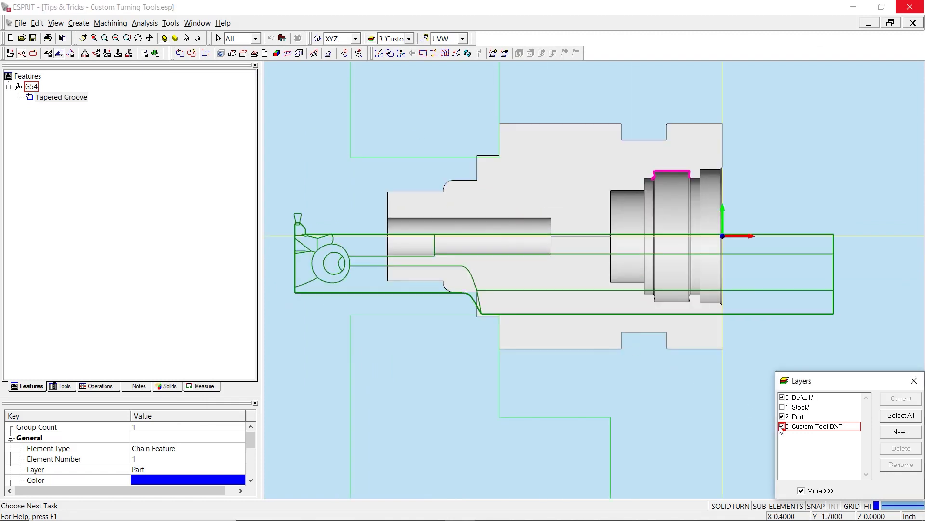
left_click(782, 426)
left_click(781, 426)
left_click(782, 416)
left_click(782, 417)
left_click(782, 417)
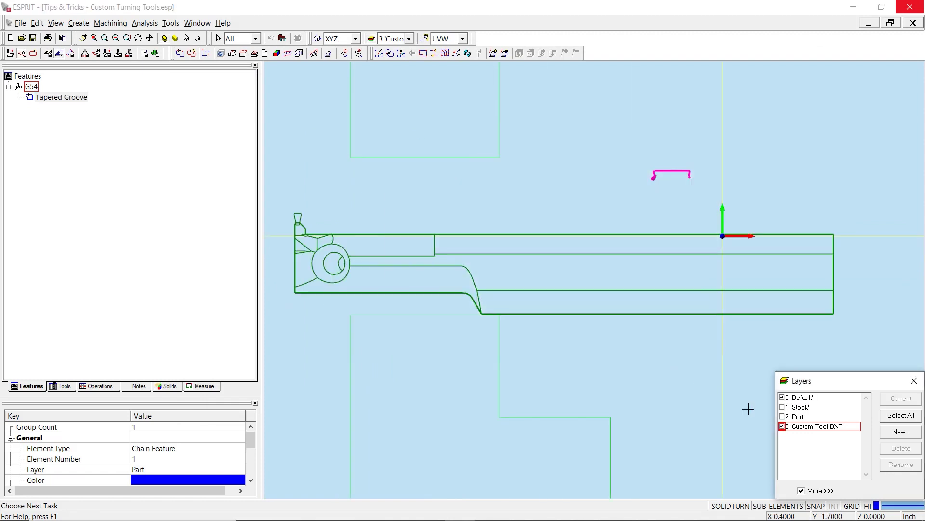
left_click(668, 400)
left_click(668, 400)
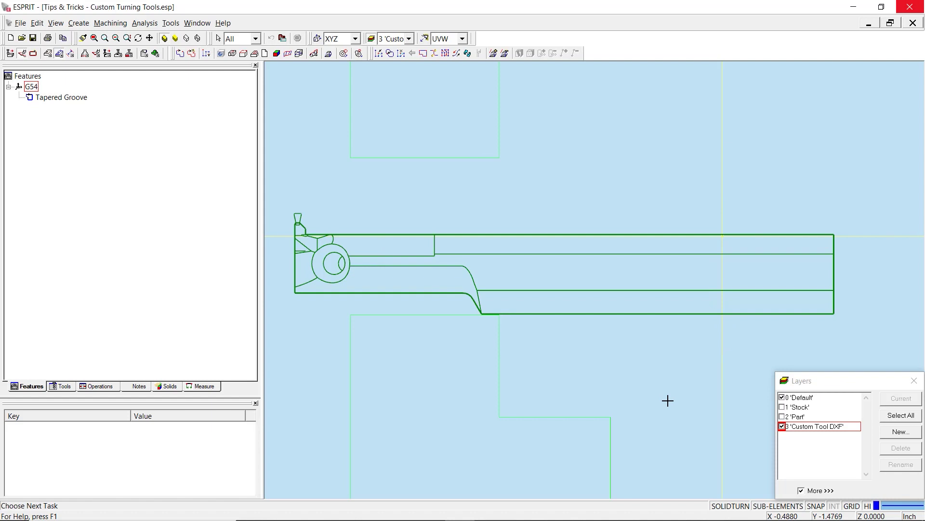
- Delete the duplicate elements from the drawing and dismiss the result message
left_click(37, 24)
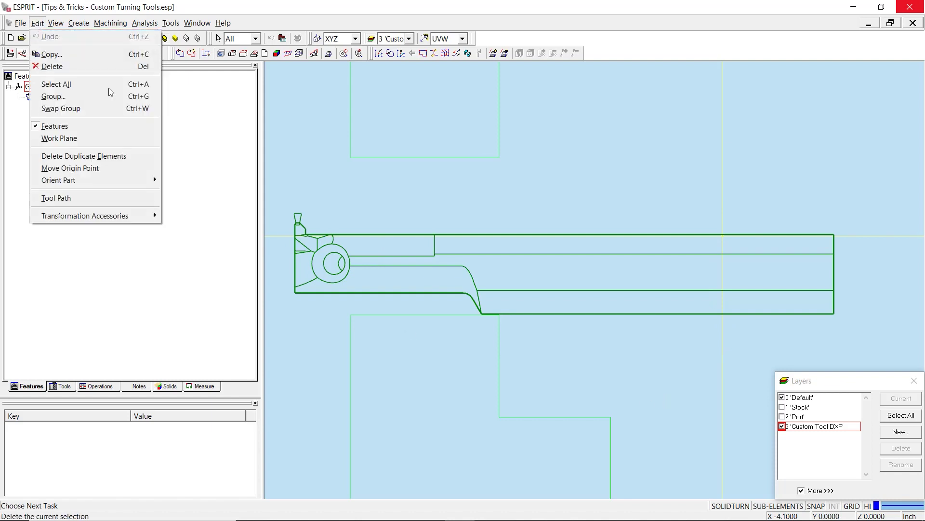
left_click(152, 157)
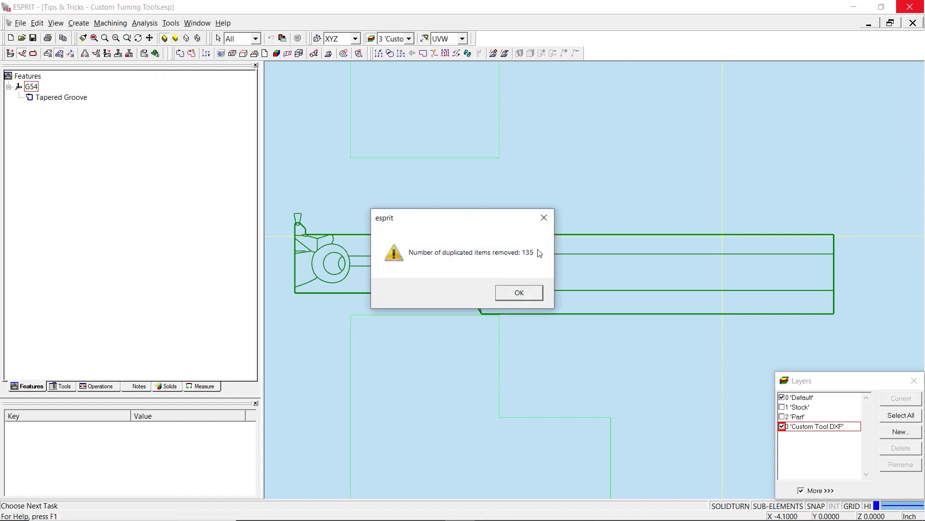
left_click(530, 294)
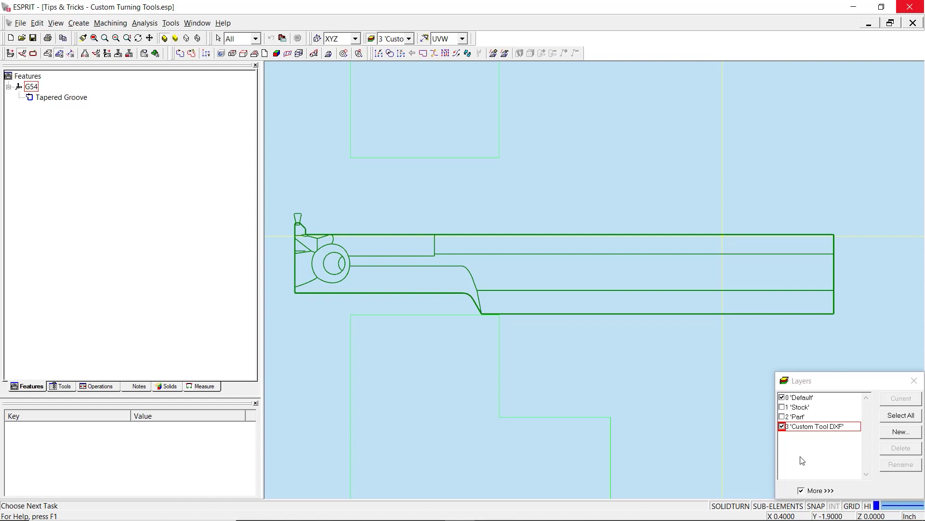
- Window-select the tool outline and move it by Symmetry about the X axis
left_click(865, 199)
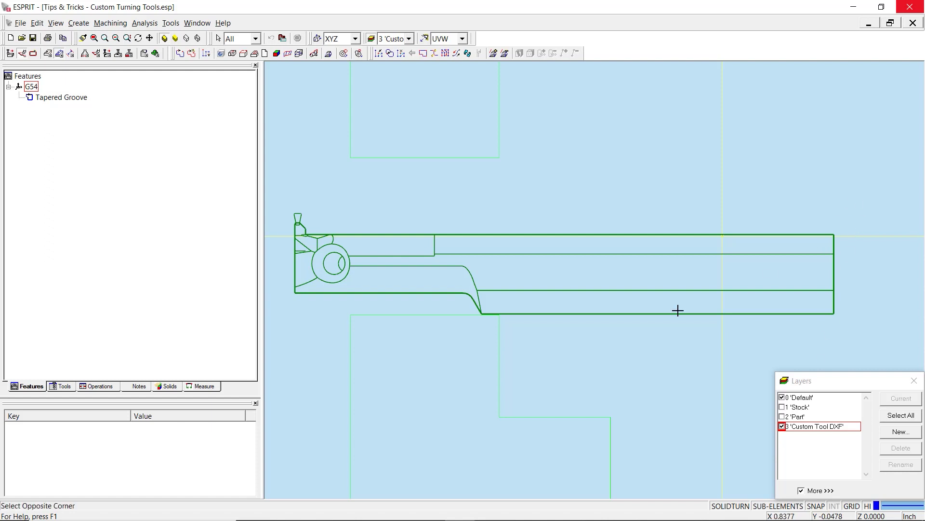
left_click(285, 325)
right_click(534, 164)
left_click(559, 173)
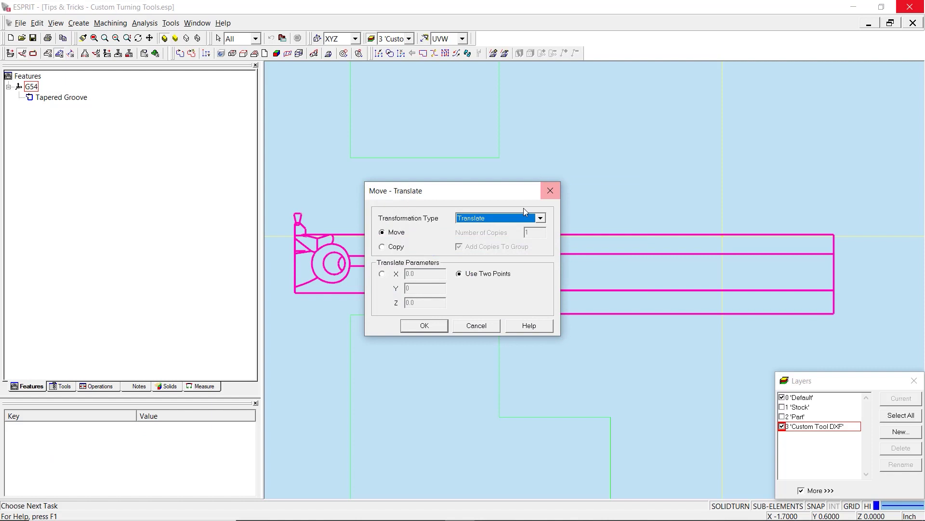
left_click(528, 218)
left_click(511, 282)
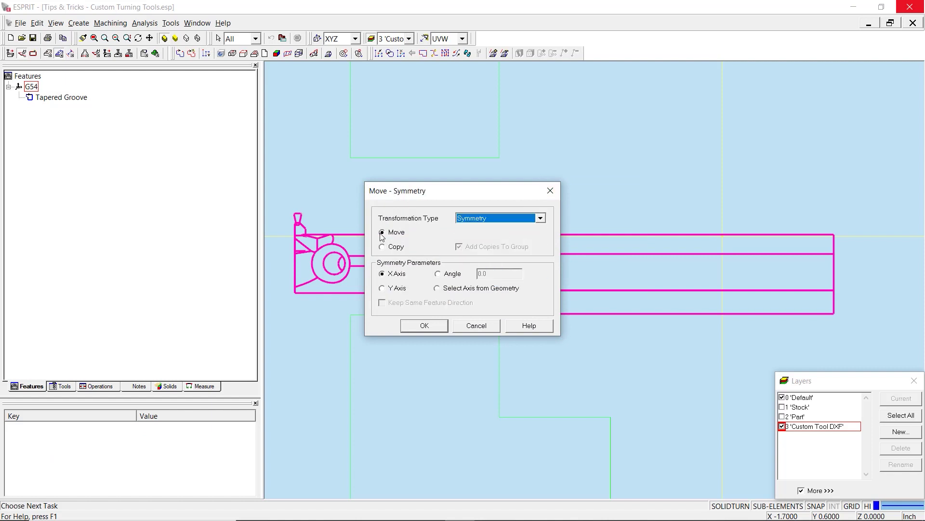
left_click(382, 233)
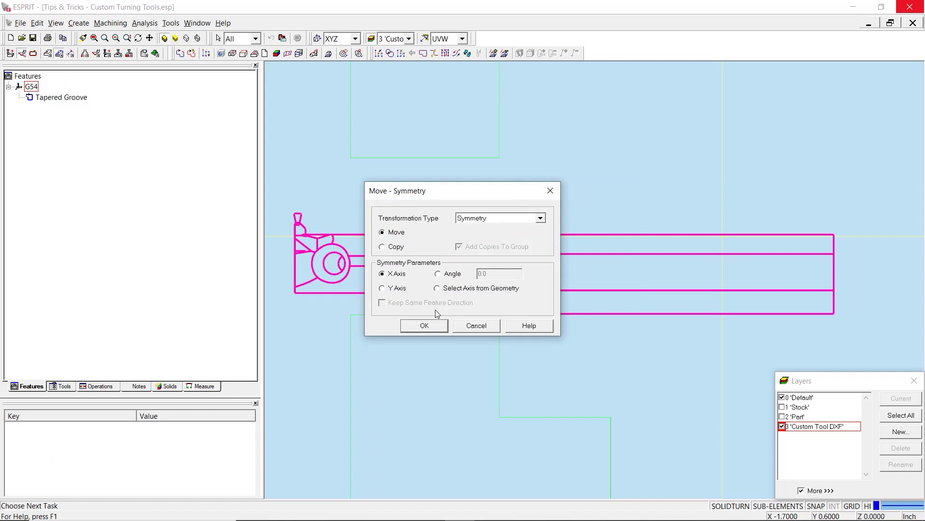
left_click(436, 325)
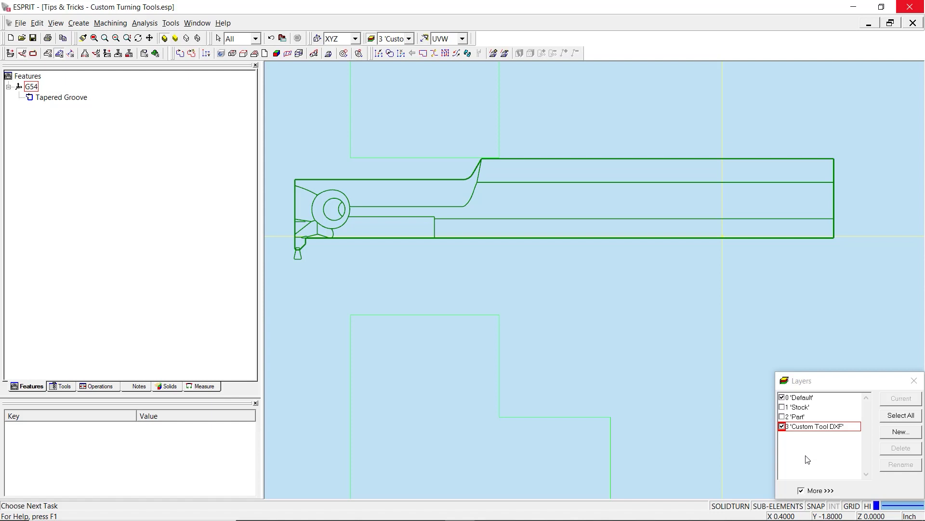
- Create a point at the centre of the tool tip's rounded arc
scroll(290, 255, "up", 5)
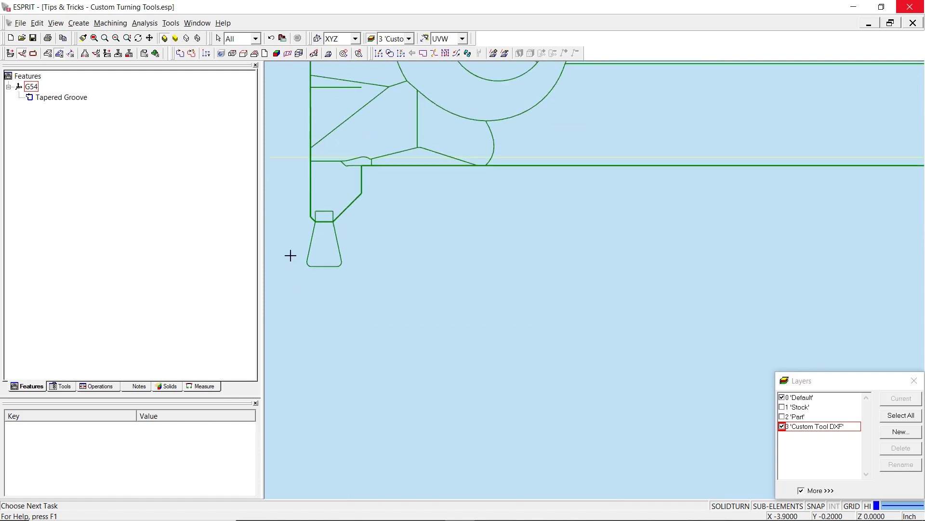
scroll(289, 255, "up", 2)
scroll(343, 276, "up", 2)
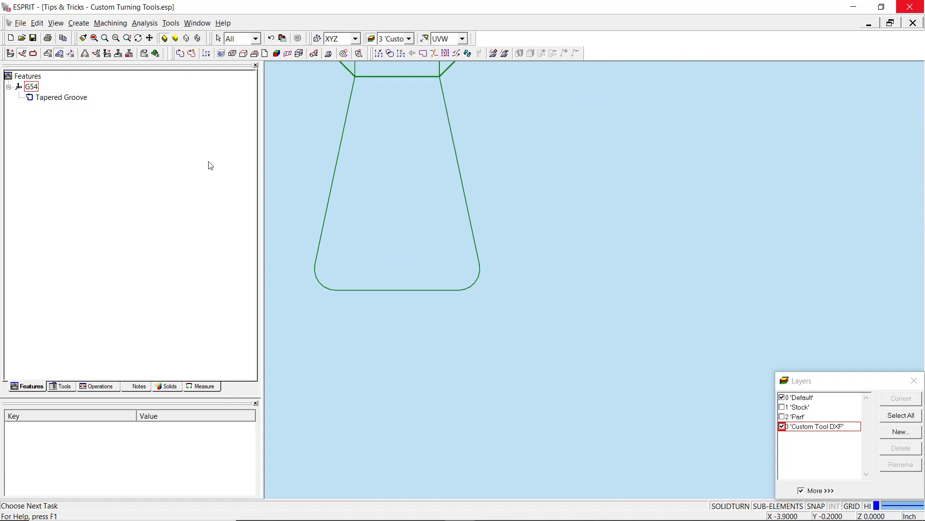
left_click(60, 53)
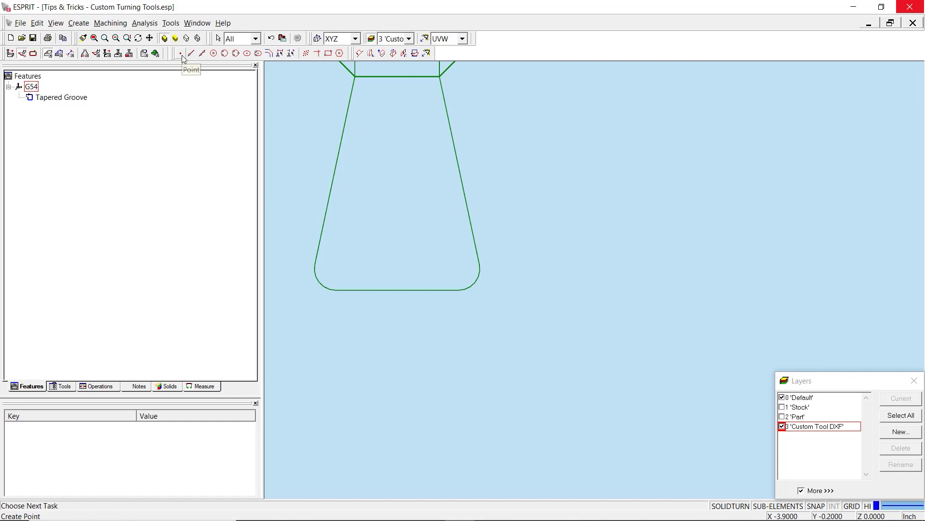
left_click(182, 54)
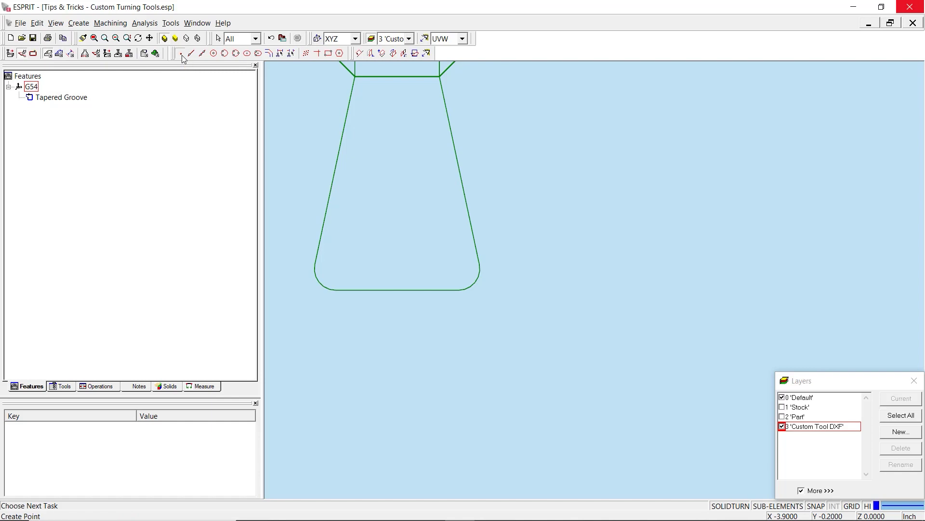
left_click(328, 287)
left_click(328, 287)
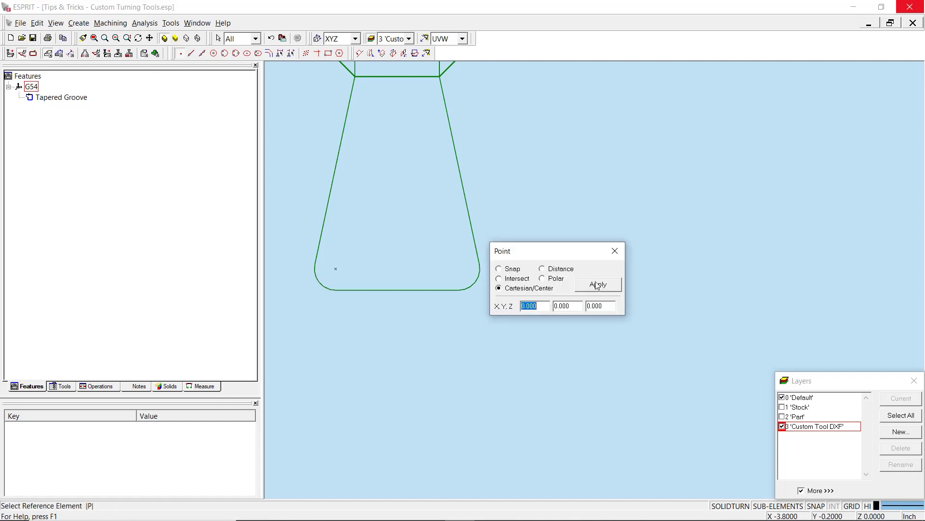
left_click(615, 251)
- Window-select the whole tool outline and set up a Translate move, not a copy
scroll(680, 294, "down", 3)
middle_click_drag(680, 295, 538, 365)
scroll(653, 364, "down", 4)
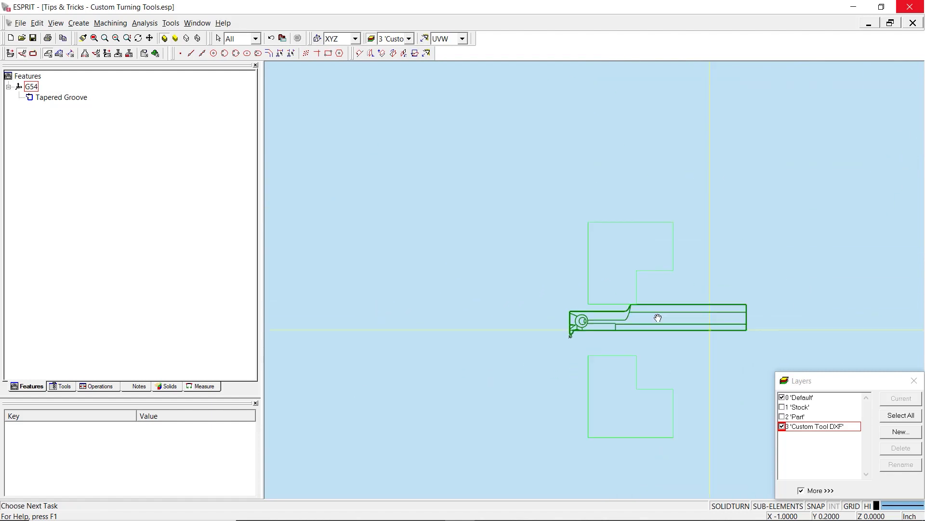
middle_click_drag(657, 317, 623, 308)
scroll(624, 308, "up", 3)
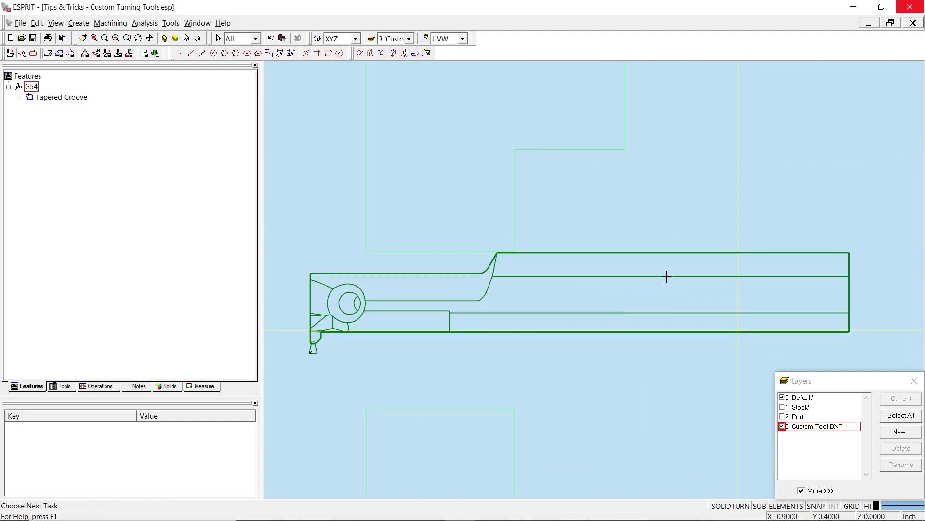
left_click(894, 218)
left_click(299, 417)
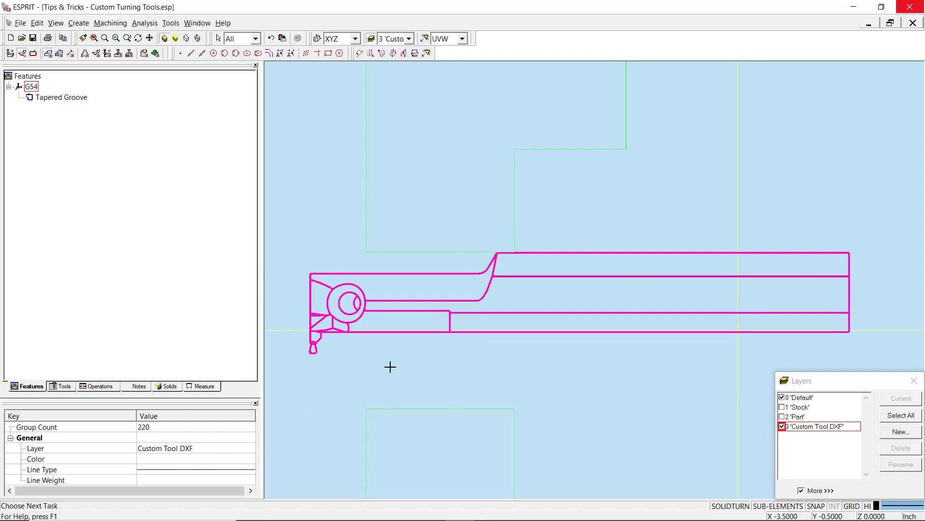
right_click(601, 202)
left_click(609, 210)
left_click(539, 218)
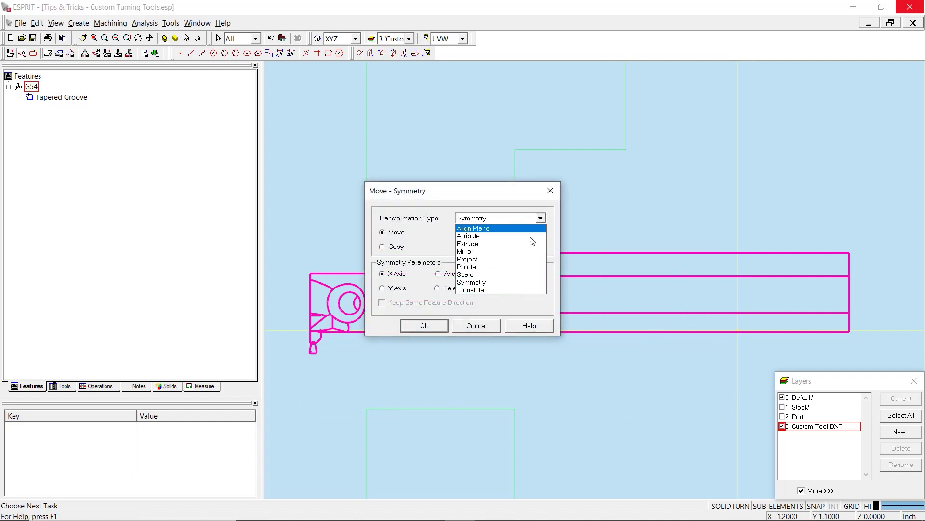
left_click(496, 289)
left_click(382, 233)
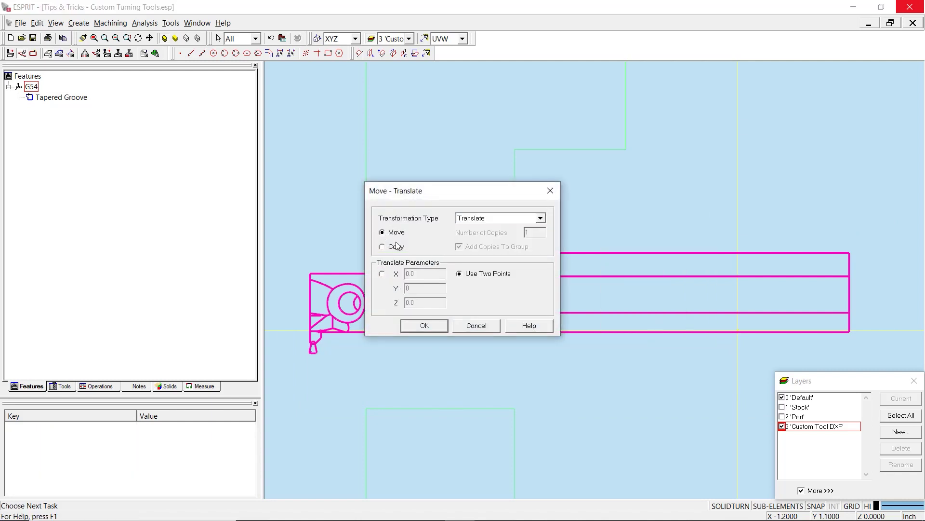
left_click(425, 325)
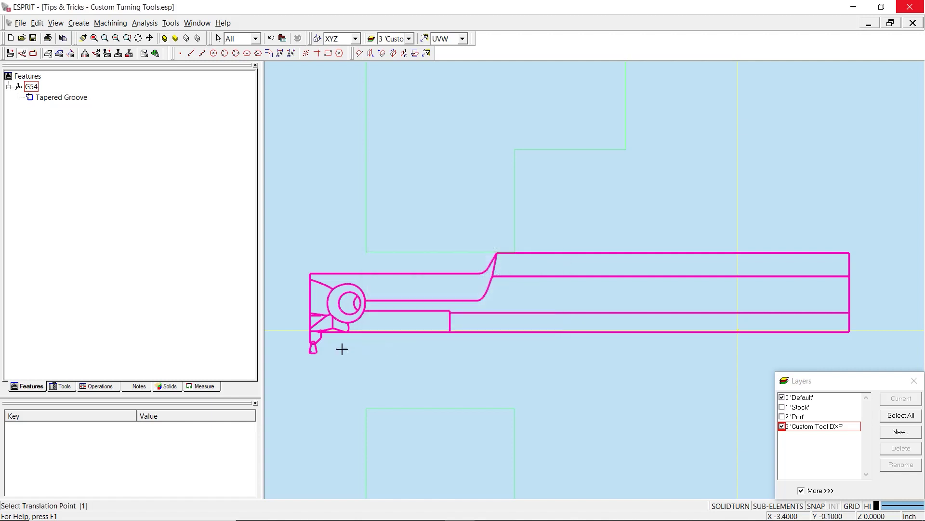
- Move the tool from its insert tip to the origin, then deselect it
scroll(306, 347, "up", 6)
left_click(347, 365)
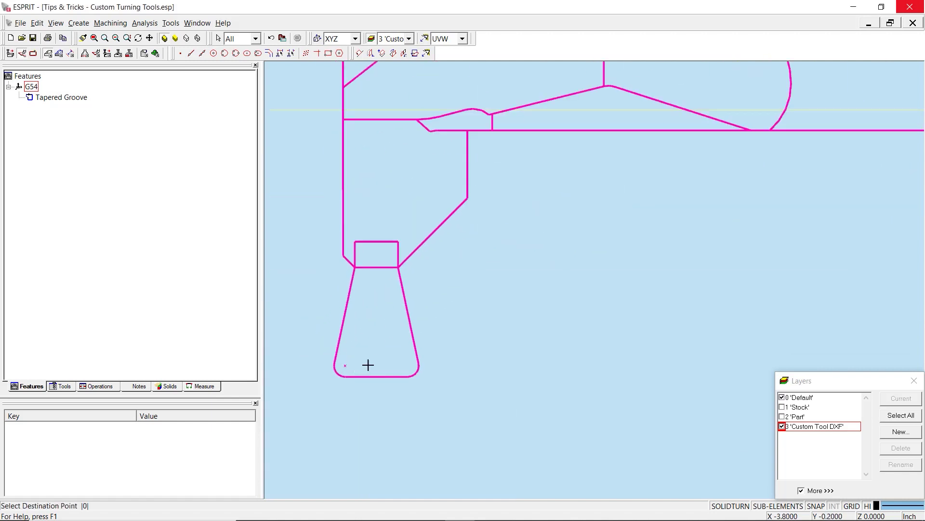
scroll(498, 343, "down", 5)
scroll(453, 322, "up", 5)
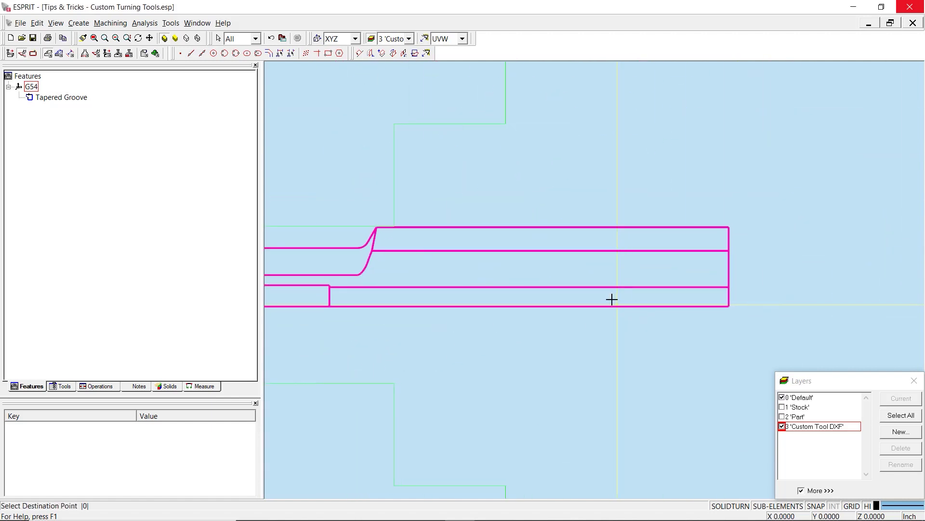
scroll(613, 301, "up", 4)
left_click(634, 319)
scroll(640, 336, "down", 5)
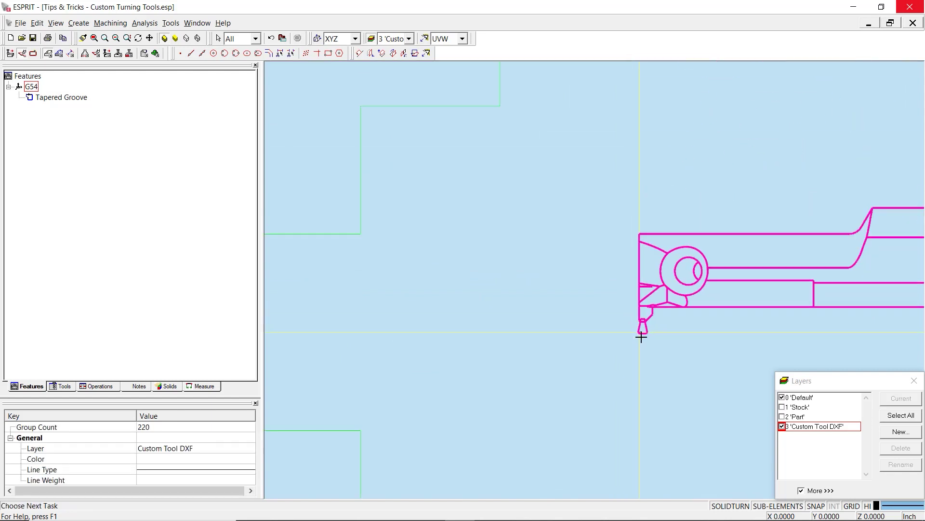
middle_click_drag(785, 332, 576, 328)
key("Escape")
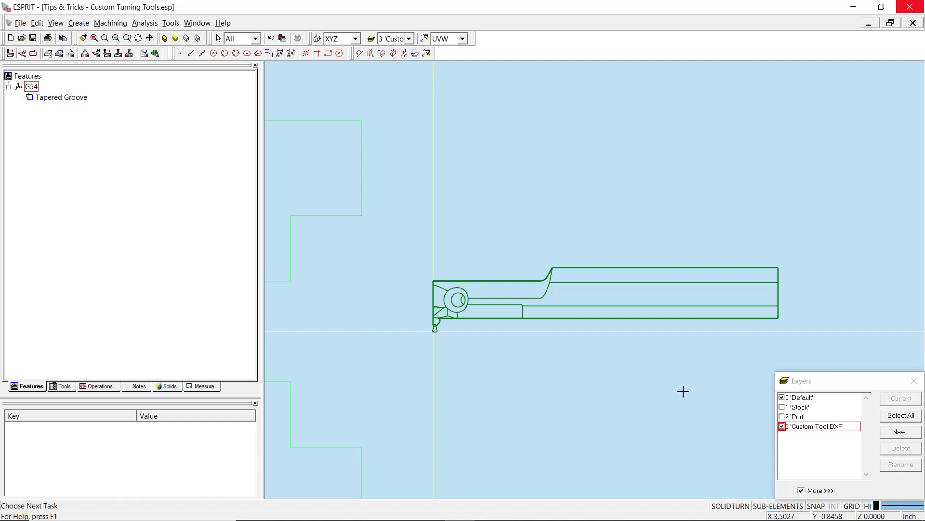
- Add two new layers named Insert and Shank
left_click(899, 431)
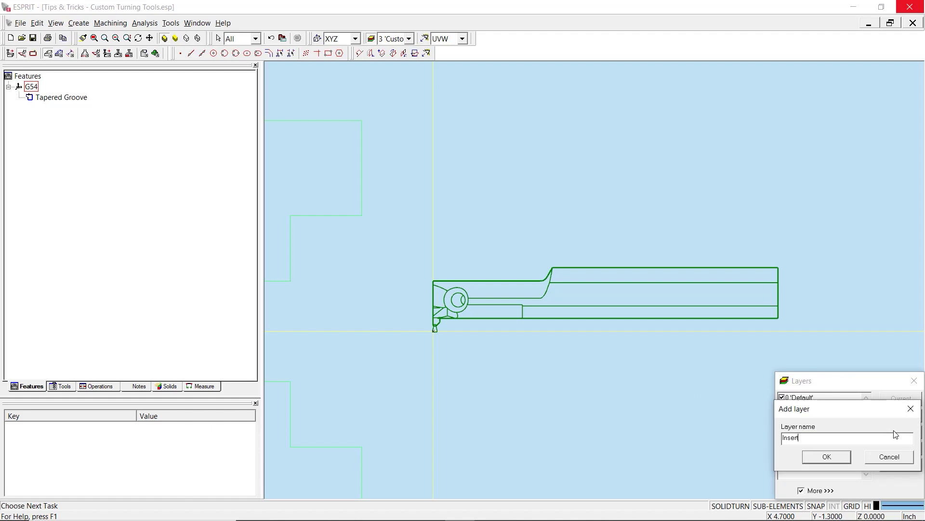
key("Return")
left_click(896, 434)
type("Shank")
key("Return")
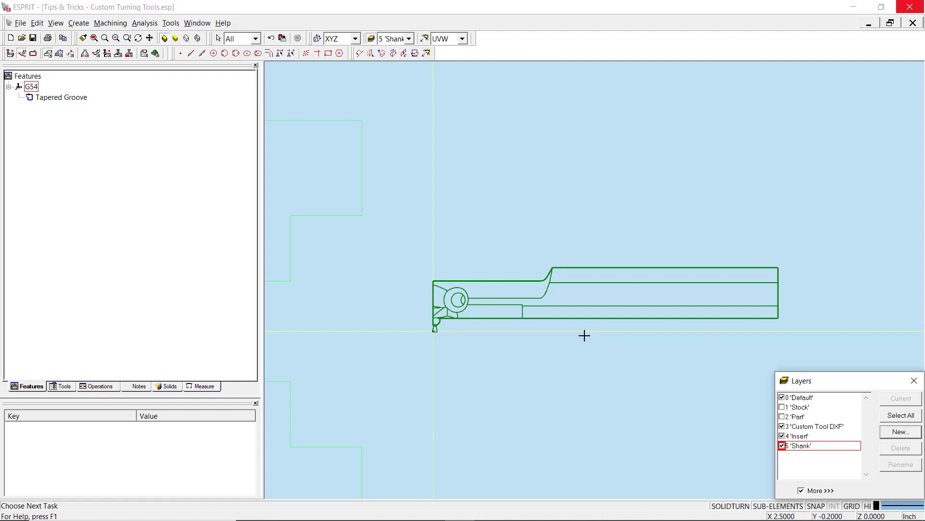
- Select the six lines of the insert's outline, including its rectangle, slanted sides and rounded bottom
scroll(424, 325, "up", 2)
scroll(426, 322, "up", 4)
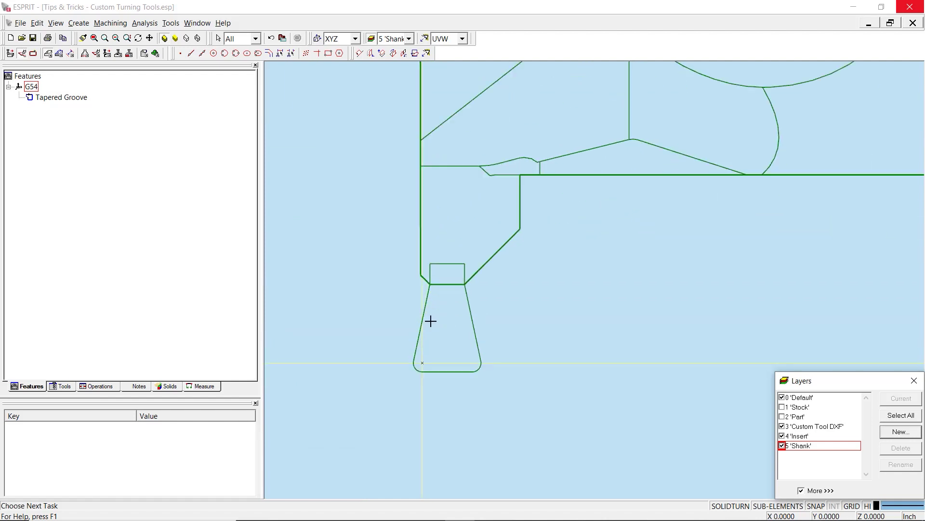
left_click(451, 232)
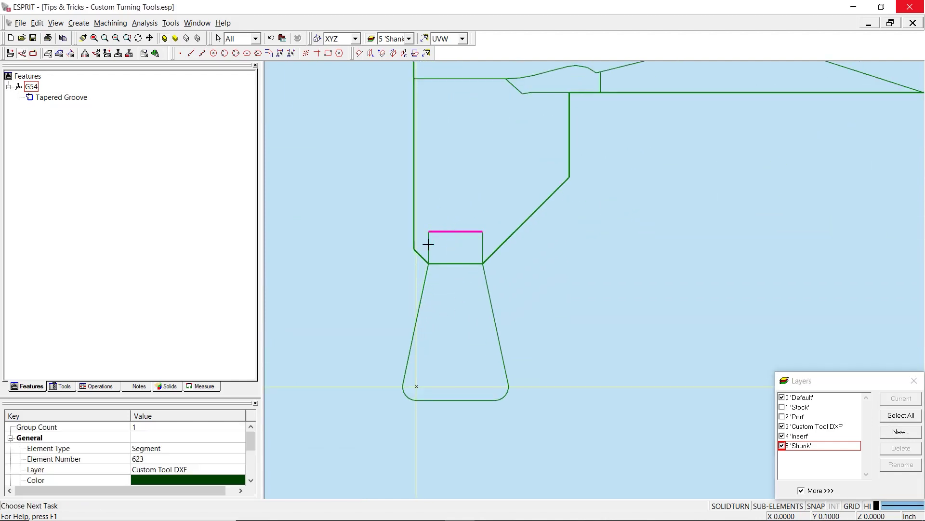
left_click(428, 246)
left_click(482, 242)
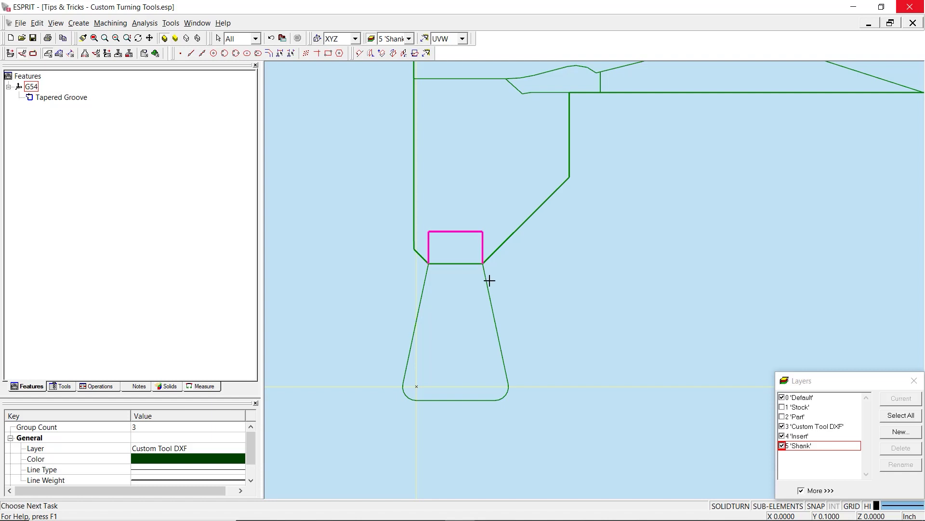
left_click(487, 282)
left_click(424, 284)
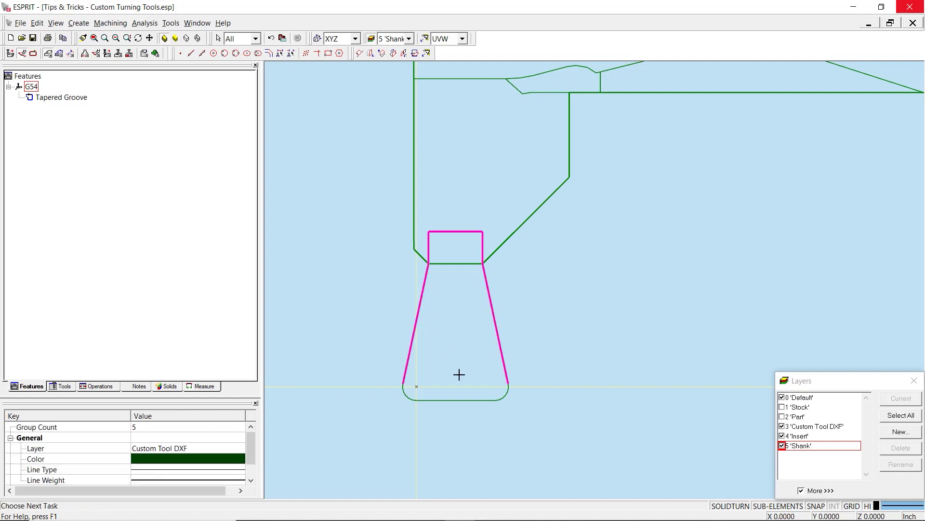
left_click(458, 400)
- Assign the selected insert lines to the Insert layer, then hide that layer
left_click(226, 448)
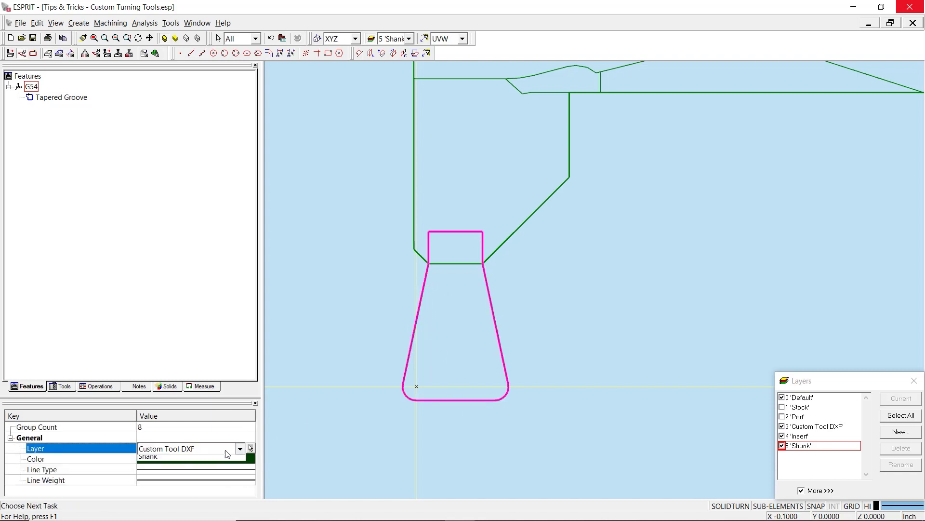
left_click(239, 449)
left_click(231, 498)
left_click(554, 410)
left_click(782, 436)
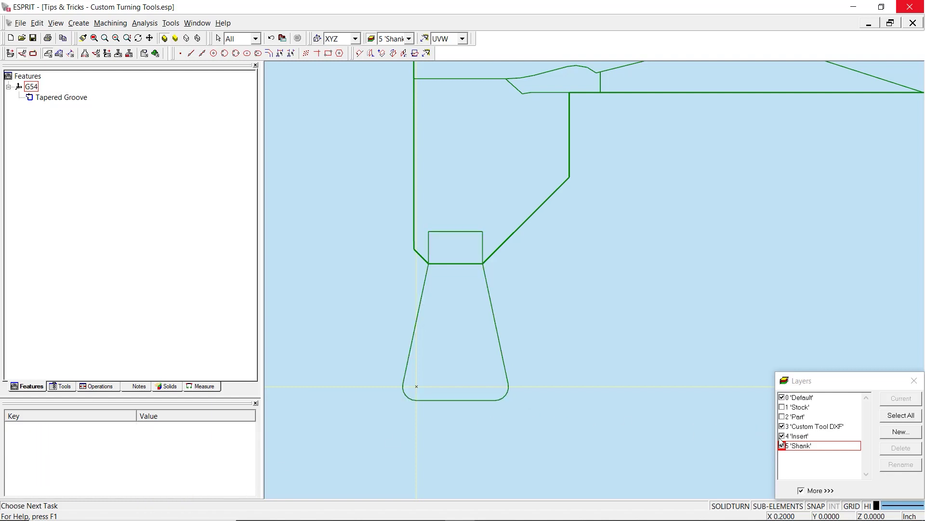
- Select the shank's top, vertical, diagonal, bottom, chamfer and left lines
left_click(620, 93)
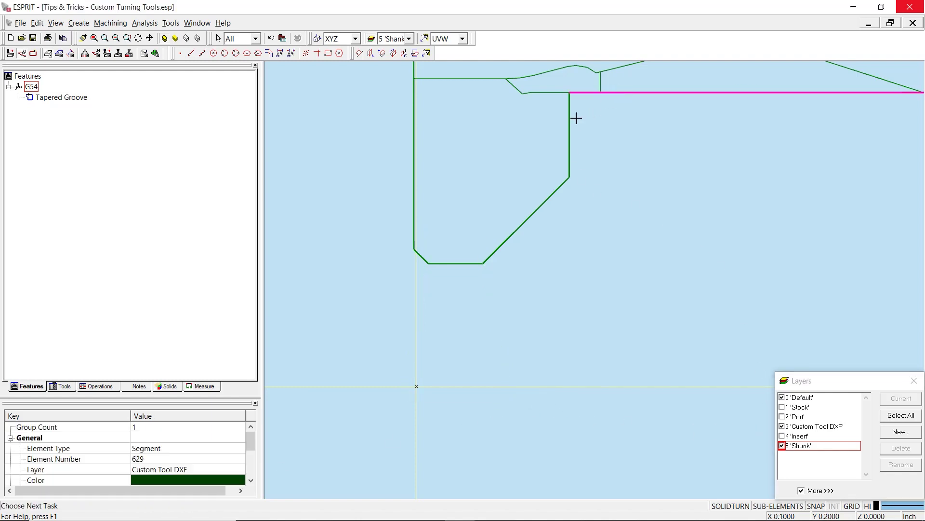
left_click(569, 123)
left_click(527, 221)
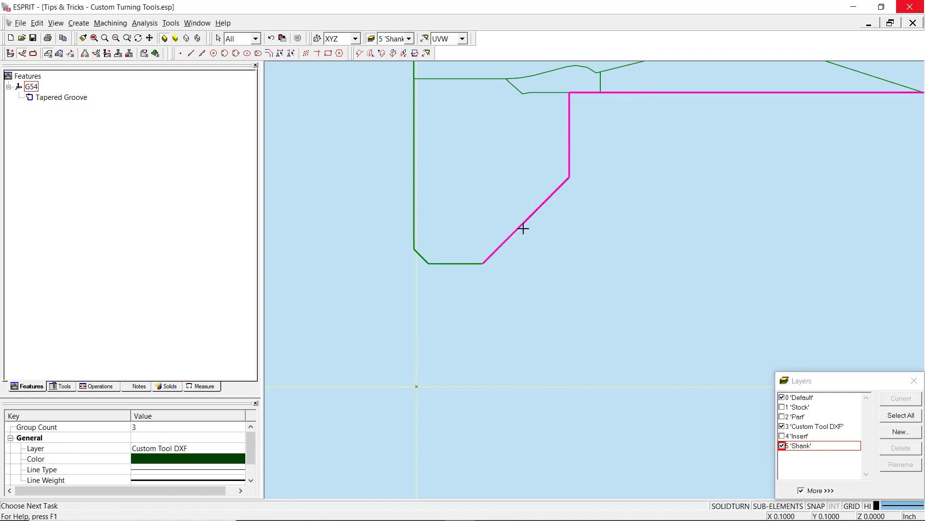
left_click(470, 263)
left_click(422, 258)
left_click(413, 221)
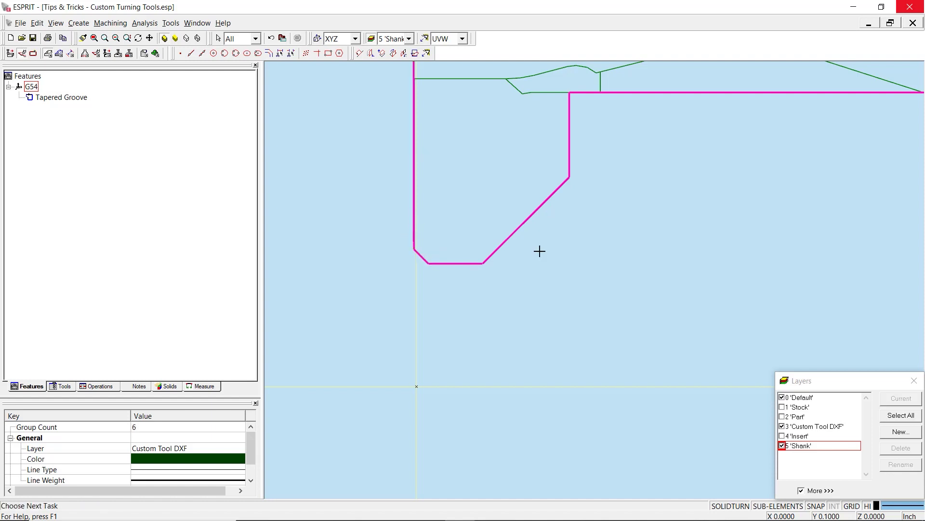
scroll(540, 249, "down", 5)
middle_click_drag(696, 243, 384, 395)
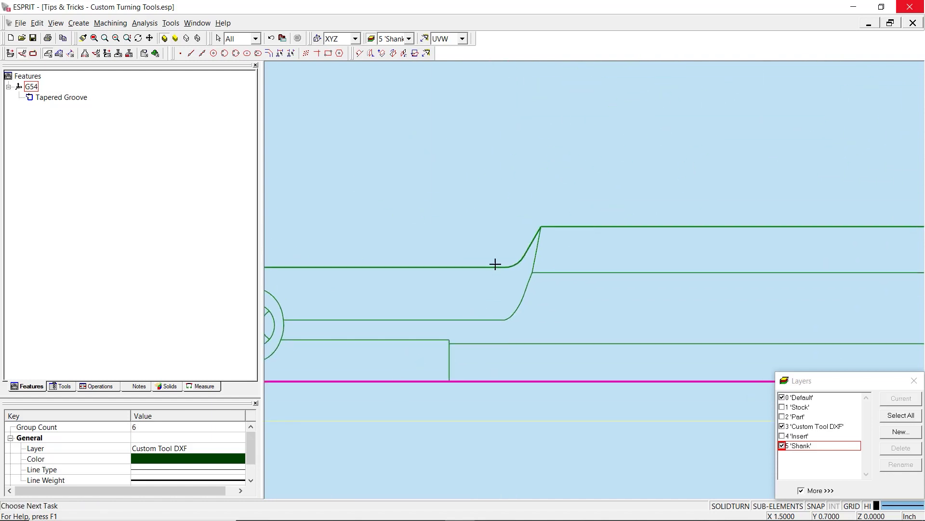
- Add the shank's top line, fillet, taper, upper line and right end to the selection
left_click(500, 267)
left_click(501, 266)
left_click(517, 263)
left_click(532, 244)
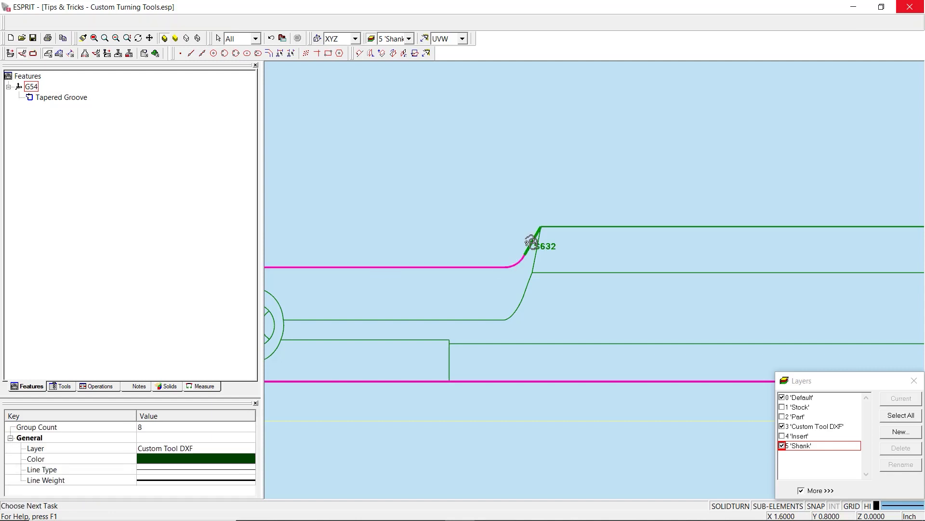
left_click(558, 225)
scroll(611, 267, "down", 3)
middle_click_drag(612, 267, 342, 261)
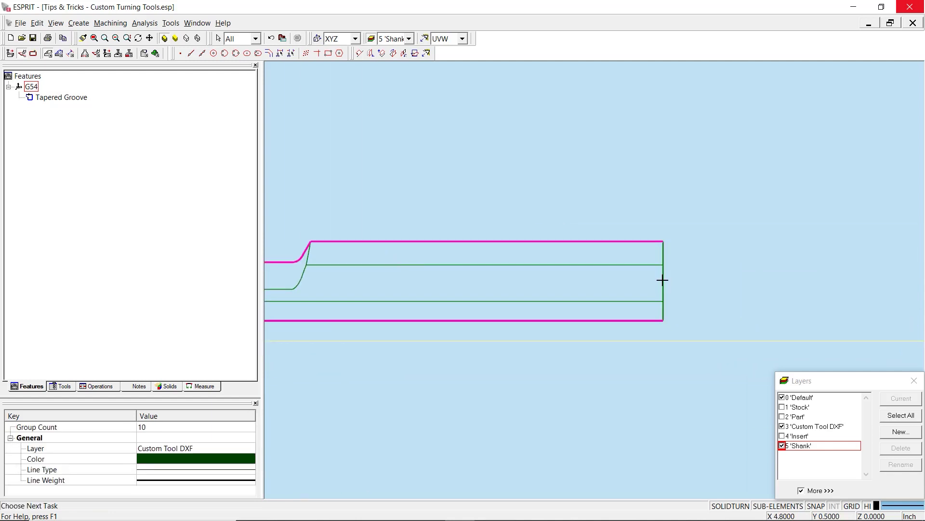
left_click(664, 281)
- Change the selected shank lines' layer from Custom Tool DXF to Shank
left_click(192, 452)
left_click(191, 451)
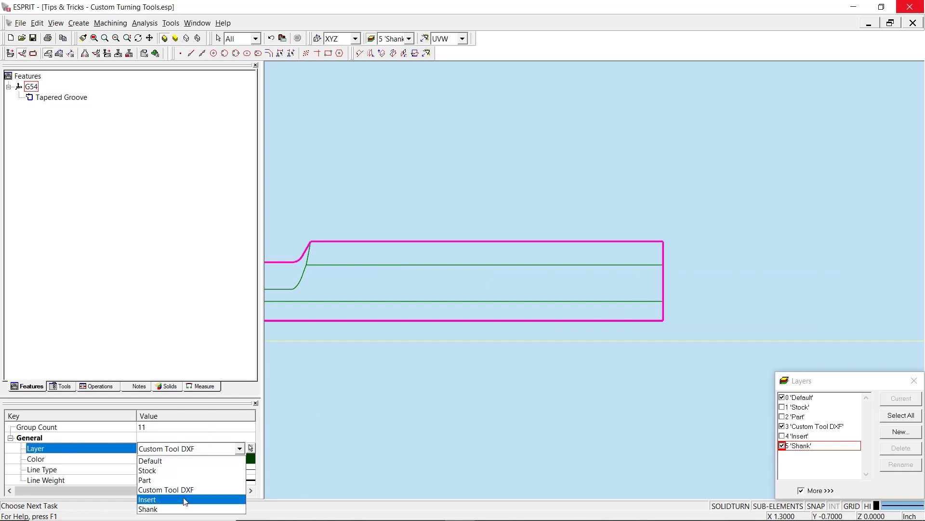
left_click(186, 508)
left_click(407, 428)
middle_click_drag(407, 428, 613, 384)
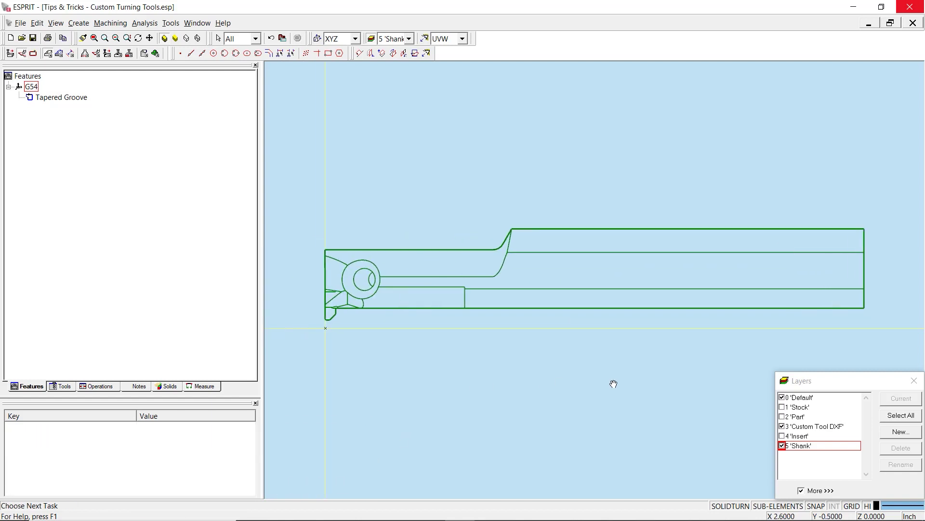
- Hide layer 3 Custom Tool DXF, auto-chain the shank, then delete the 2 Chain feature
left_click(782, 426)
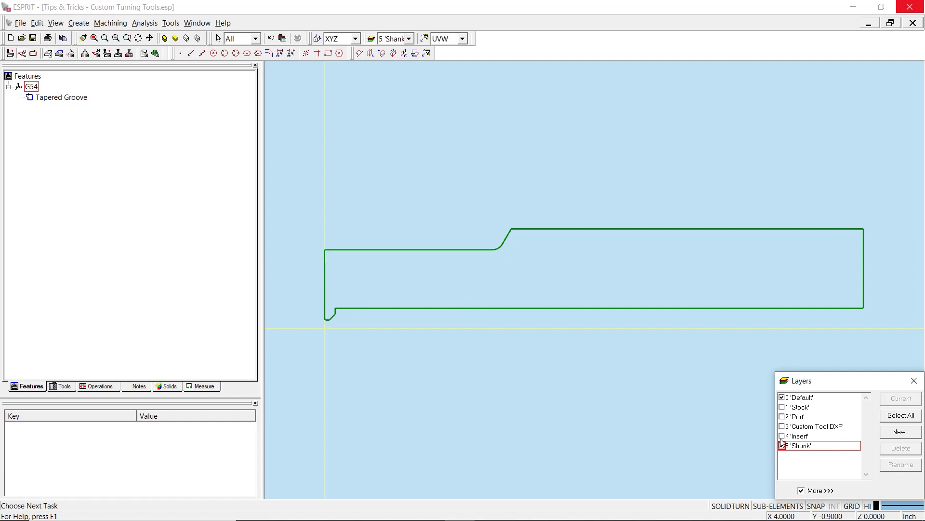
left_click(518, 309)
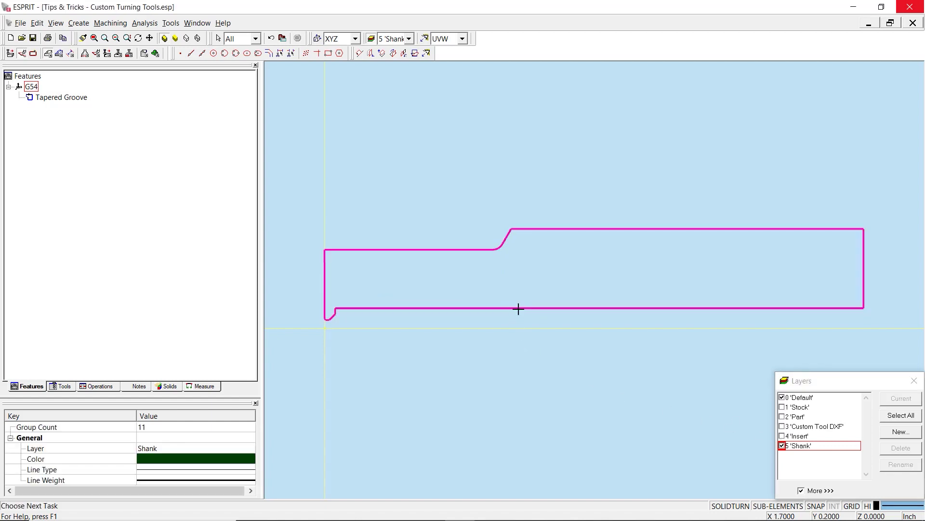
left_click(59, 53)
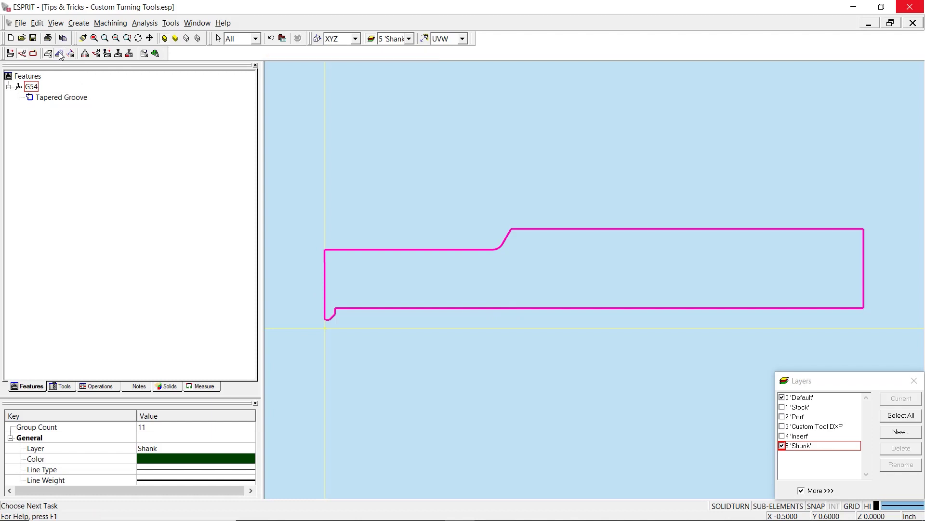
left_click(59, 53)
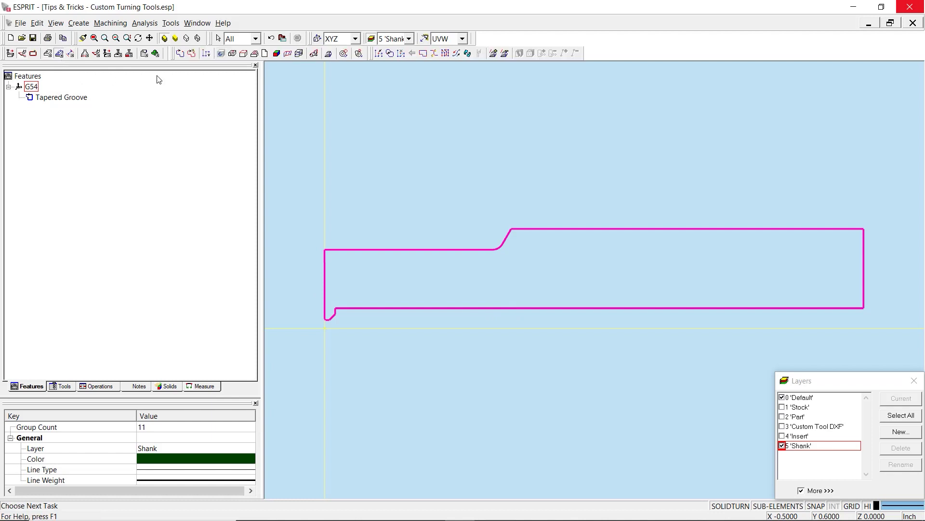
left_click(193, 55)
left_click(50, 97)
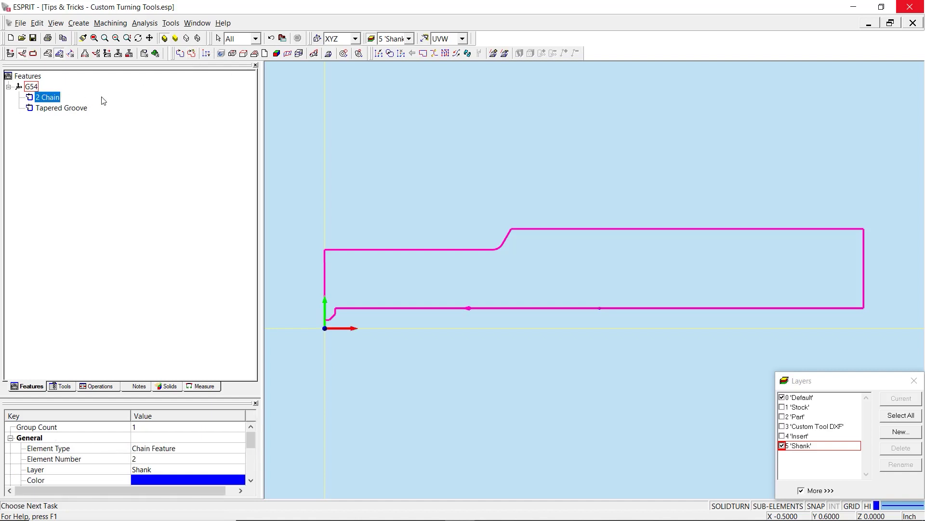
key("Delete")
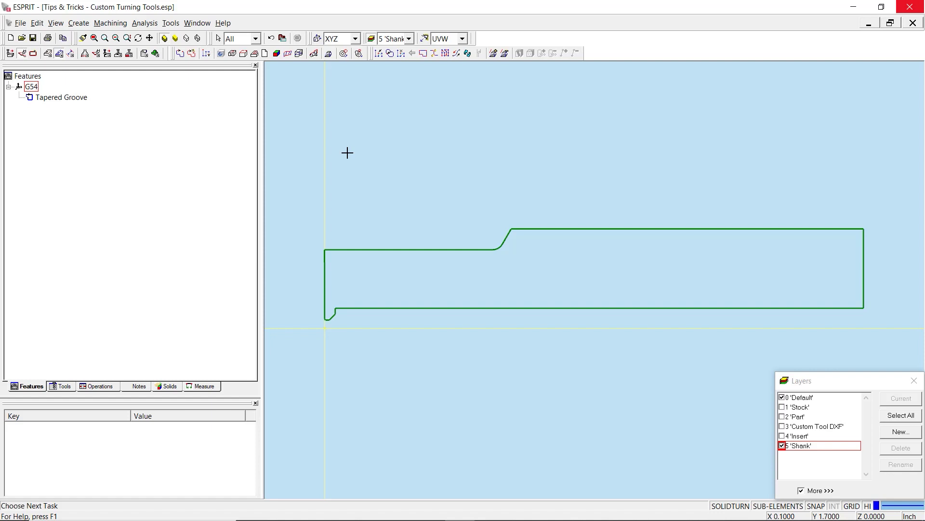
- Show the Insert layer, hide the Shank layer and select the insert outline chain
left_click(782, 436)
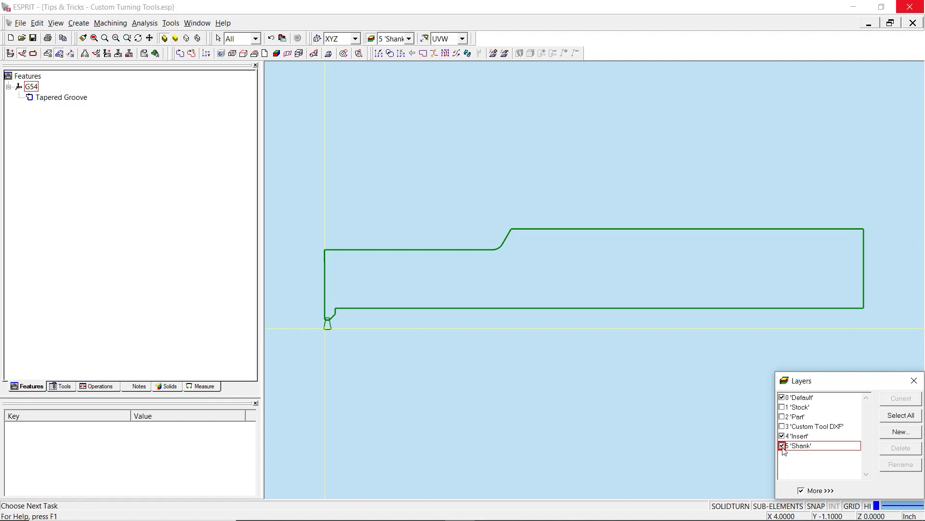
left_click(782, 446)
scroll(316, 324, "up", 4)
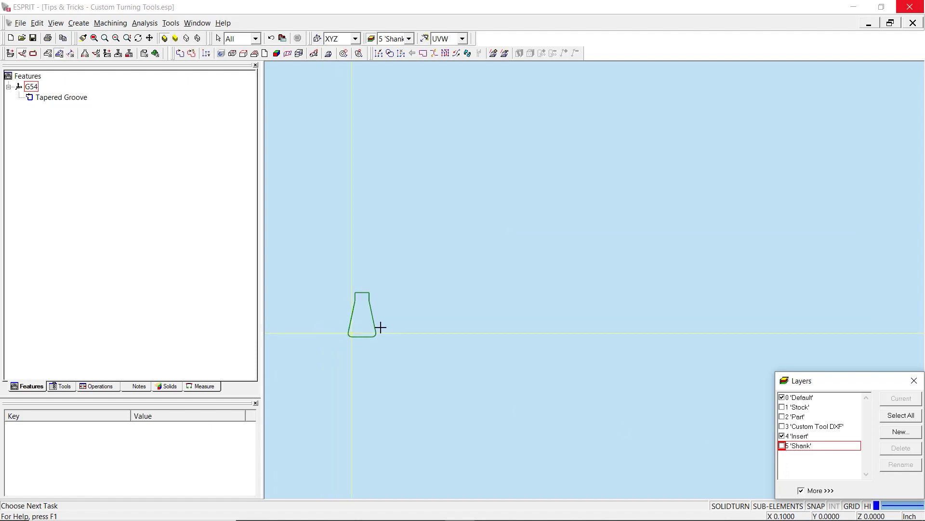
scroll(310, 320, "up", 4)
left_click(433, 212)
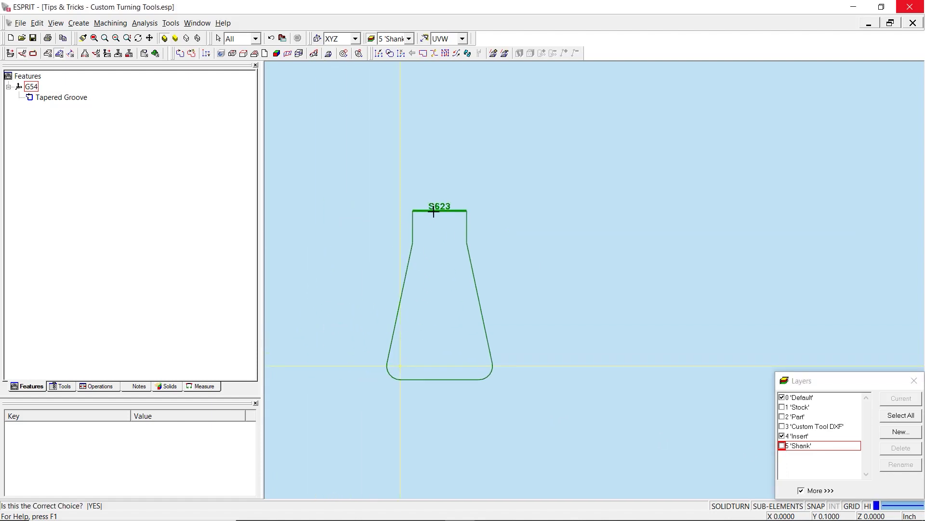
left_click(434, 212)
- Save the insert profile as a Tool Geometry Files (*.ect) file named 'Insert'
left_click(20, 23)
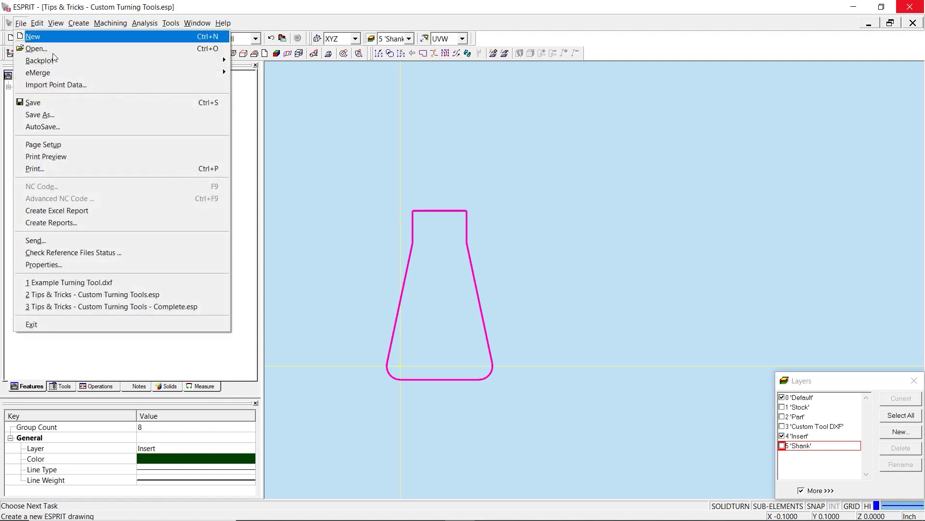
left_click(64, 112)
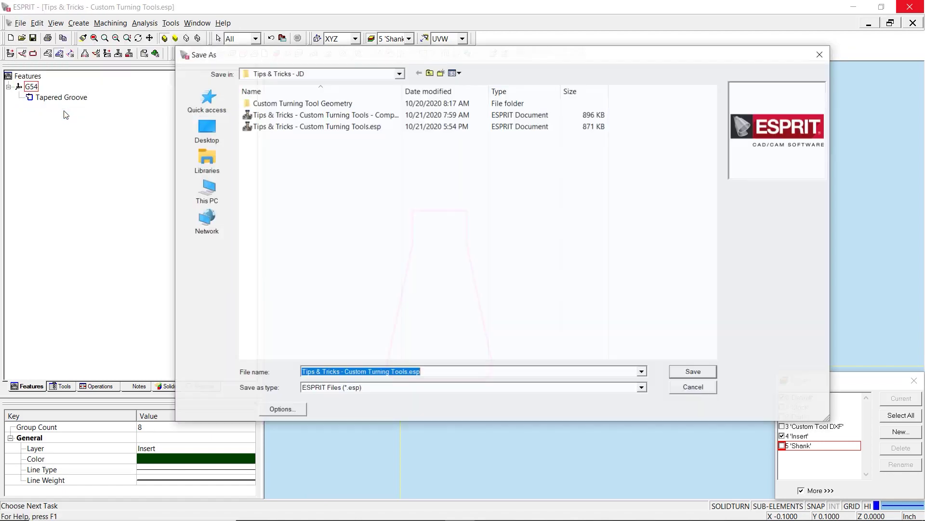
left_click(363, 385)
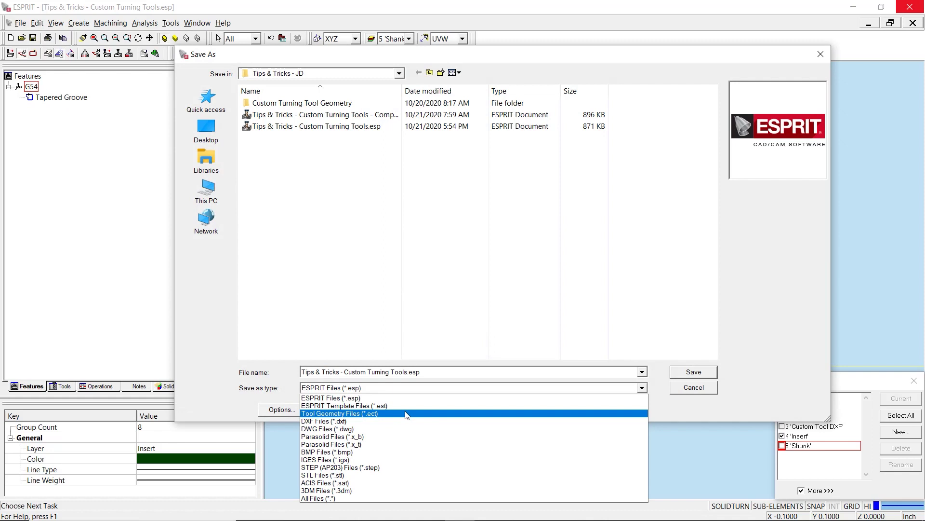
left_click(406, 413)
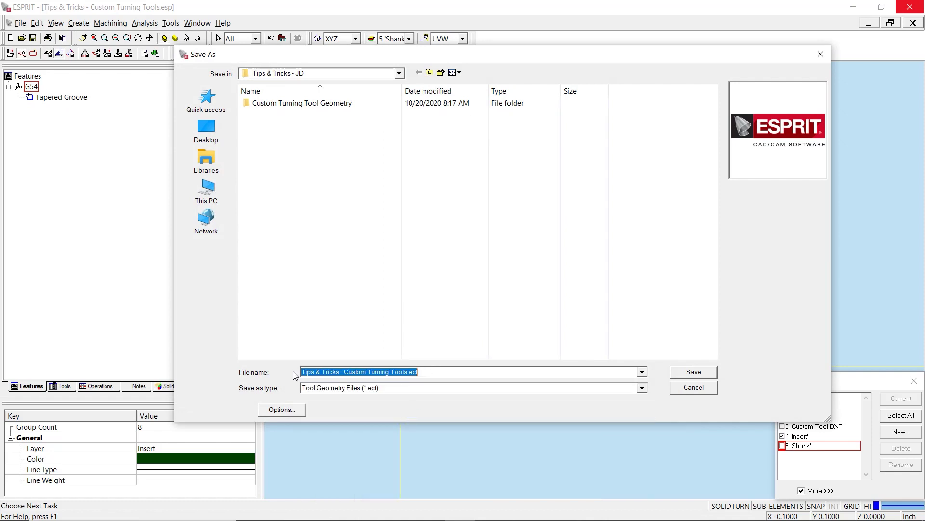
type("Insert")
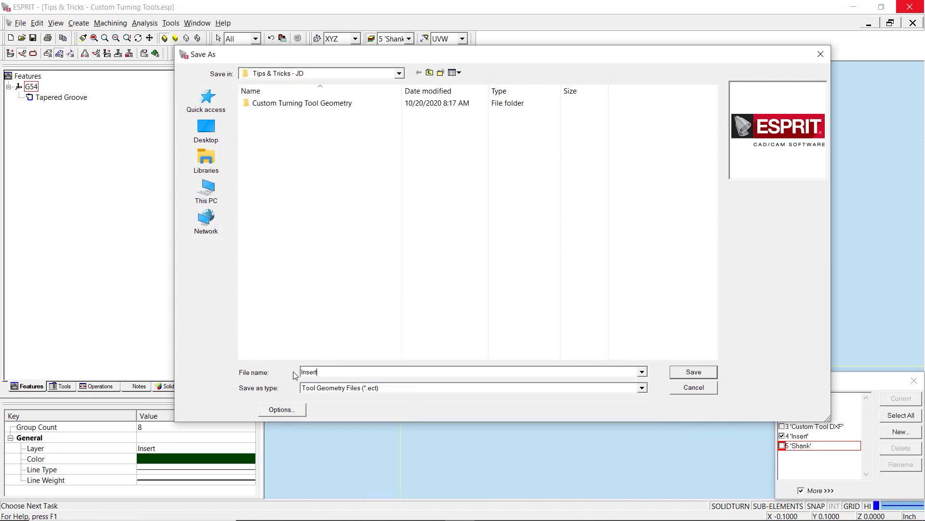
key("Return")
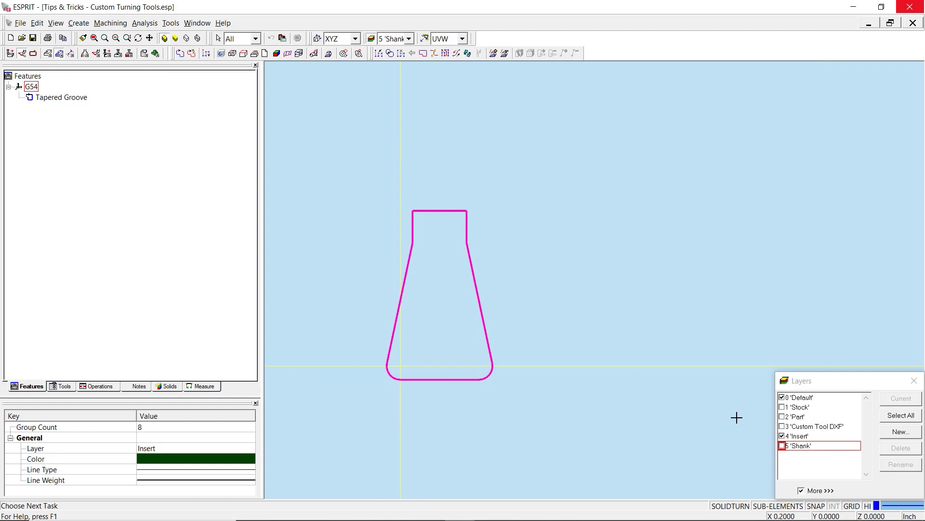
- Hide the Insert layer, show the Shank layer and select the chained shank profile
left_click(782, 436)
left_click(782, 445)
scroll(752, 315, "down", 3)
scroll(766, 314, "down", 3)
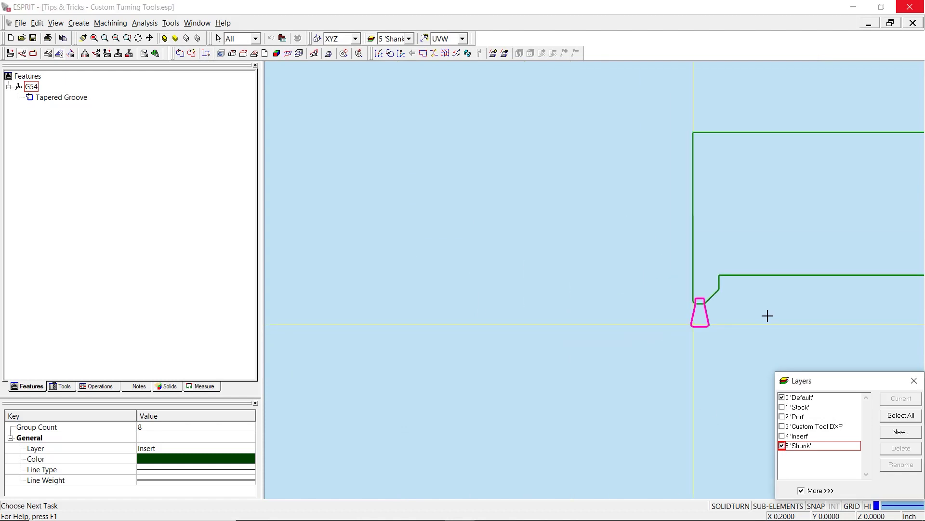
middle_click_drag(795, 313, 486, 278)
key("Escape")
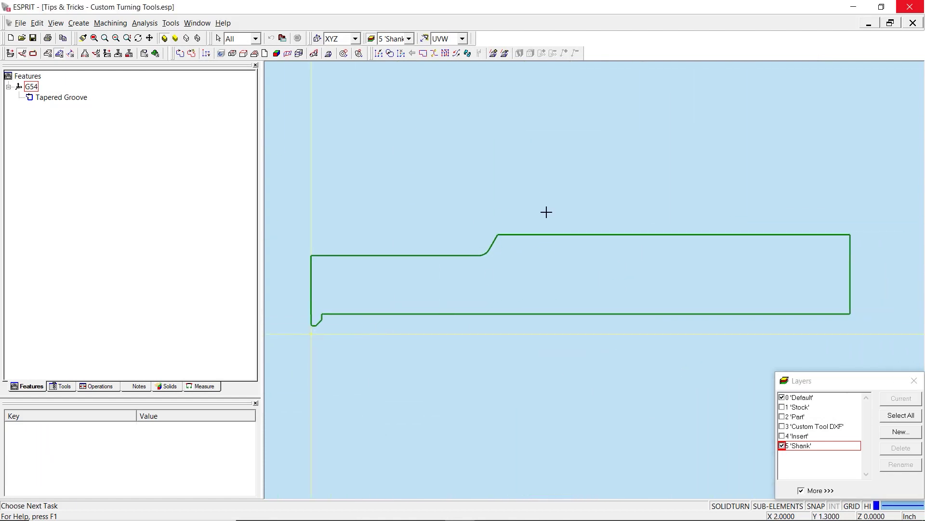
left_click(544, 235)
left_click(543, 235)
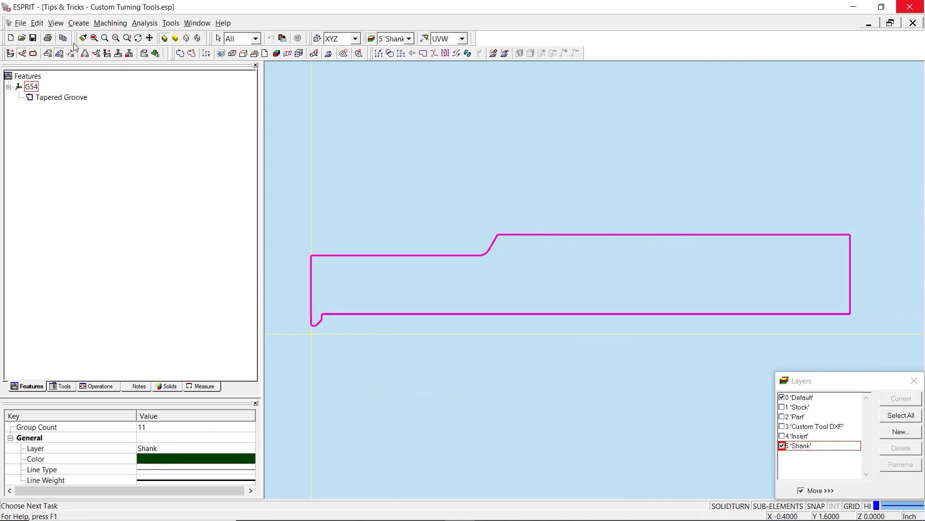
- Save the shank profile as a Tool Geometry Files (*.ect) file named 'Shank'
left_click(20, 24)
left_click(68, 117)
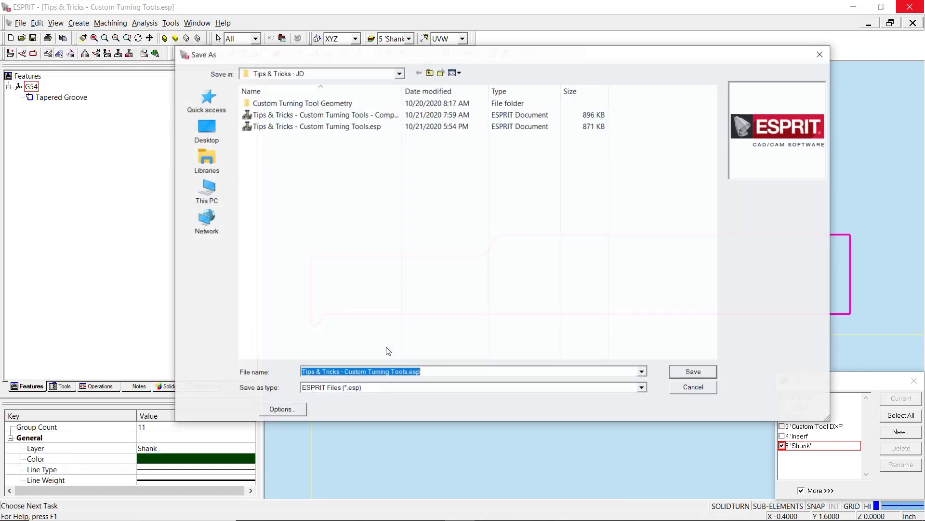
left_click(415, 387)
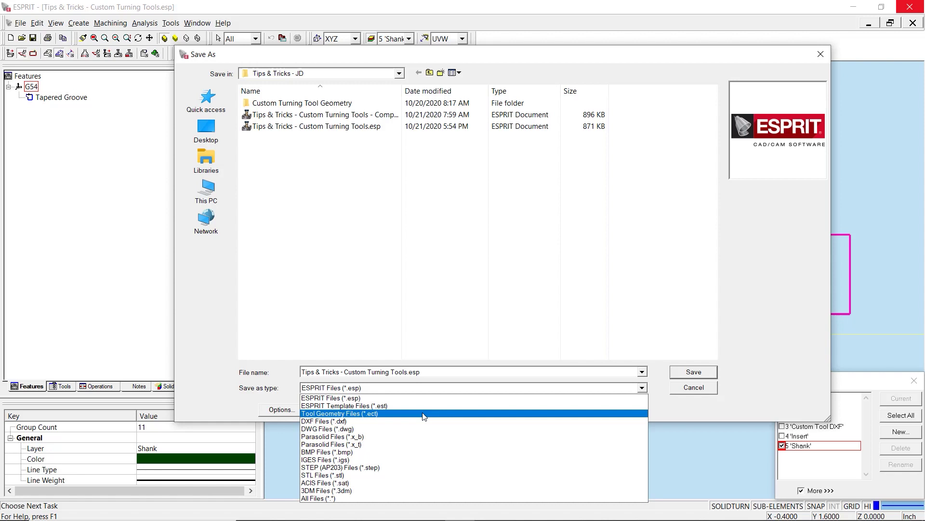
left_click(424, 414)
type("Shank")
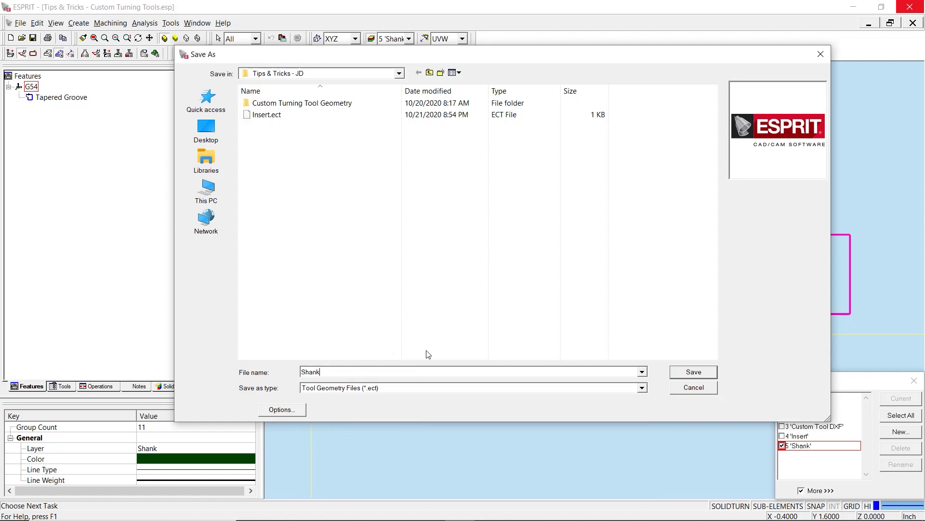
left_click(694, 372)
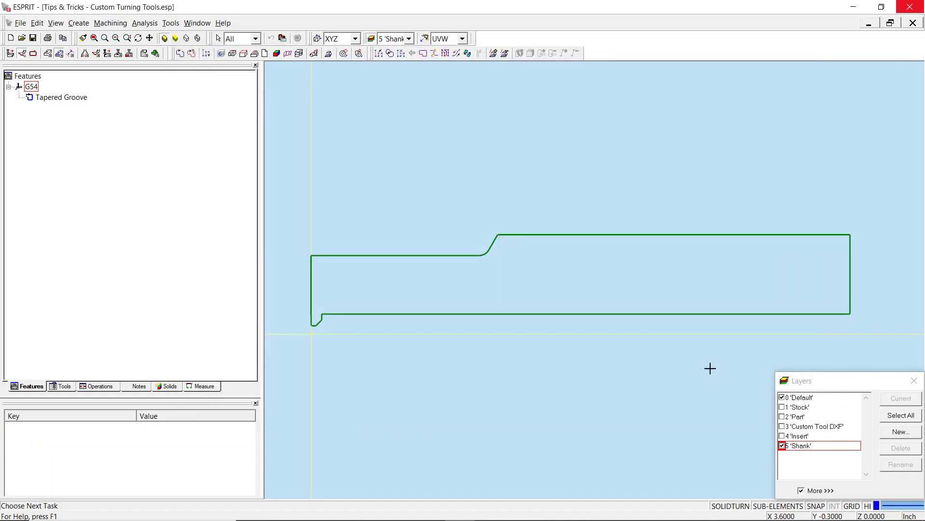
- Add a new Custom Insert turning tool from the turret tool list
left_click(65, 386)
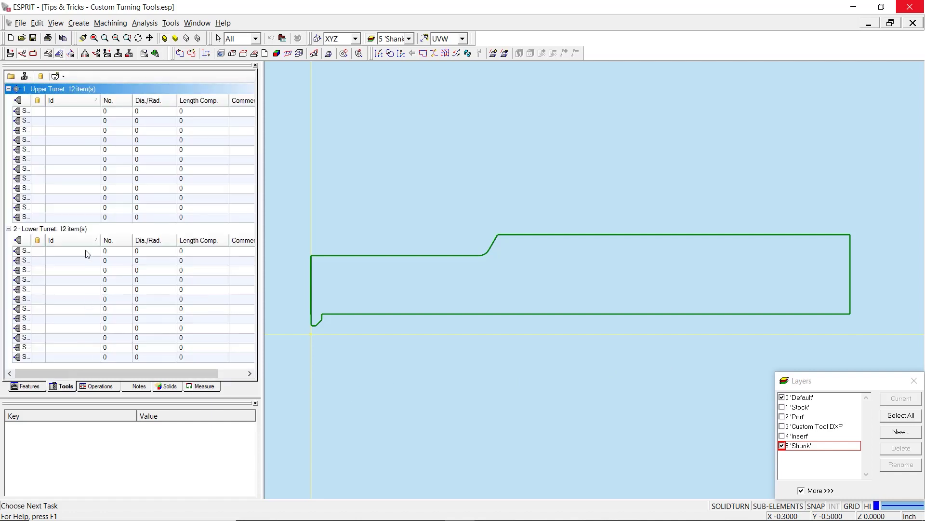
left_click(63, 76)
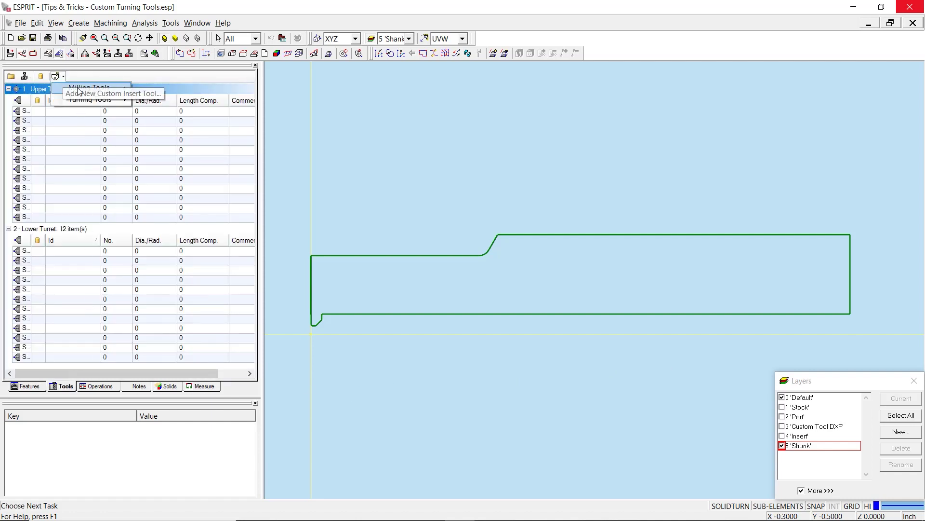
mouse_move(90, 99)
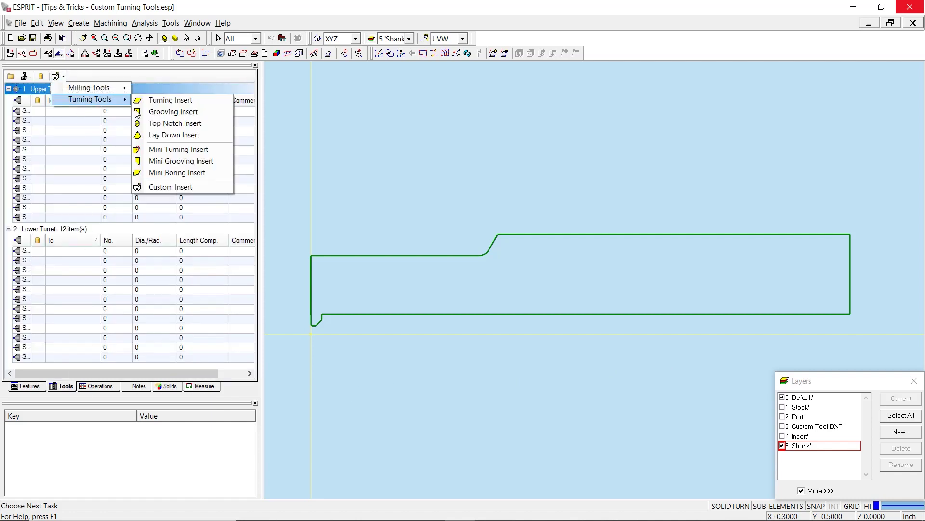
left_click(202, 190)
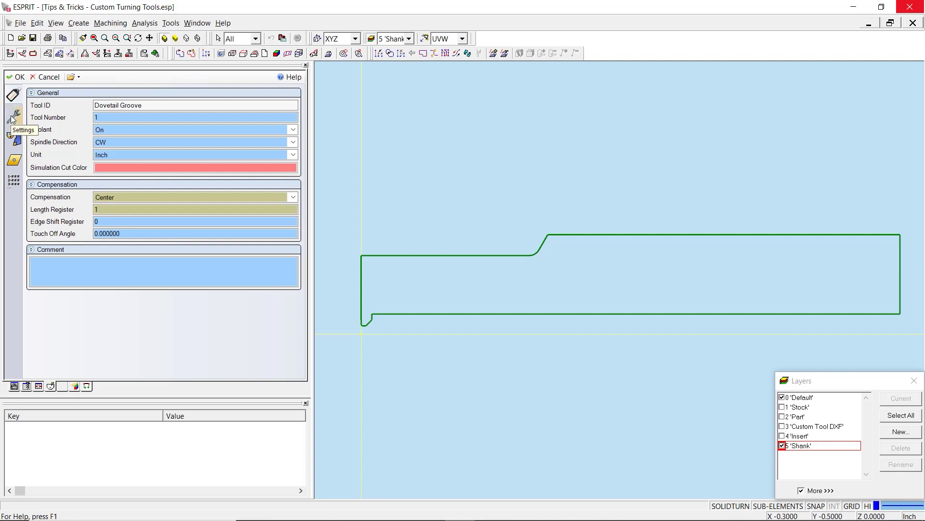
- Keep the tool's mounting orientation at 2V on Upper Turret Station 11
left_click(13, 118)
left_click(130, 181)
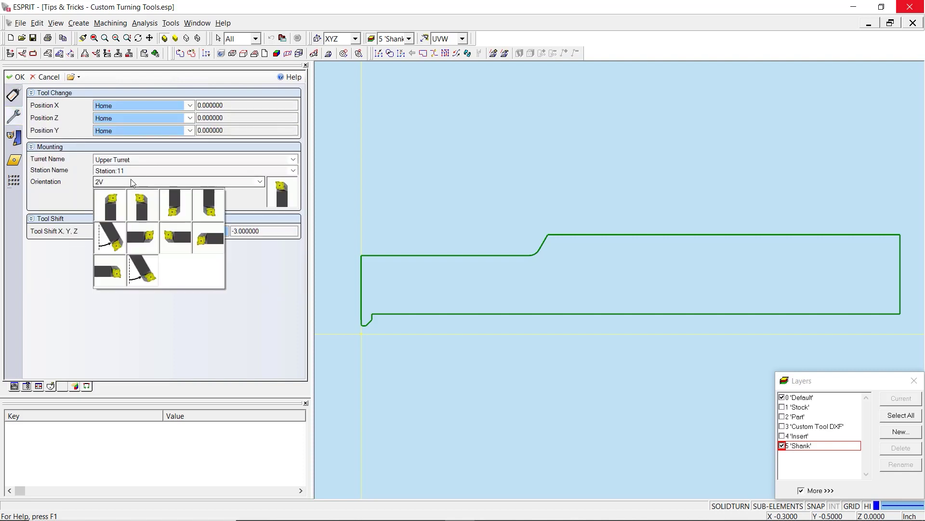
left_click(142, 208)
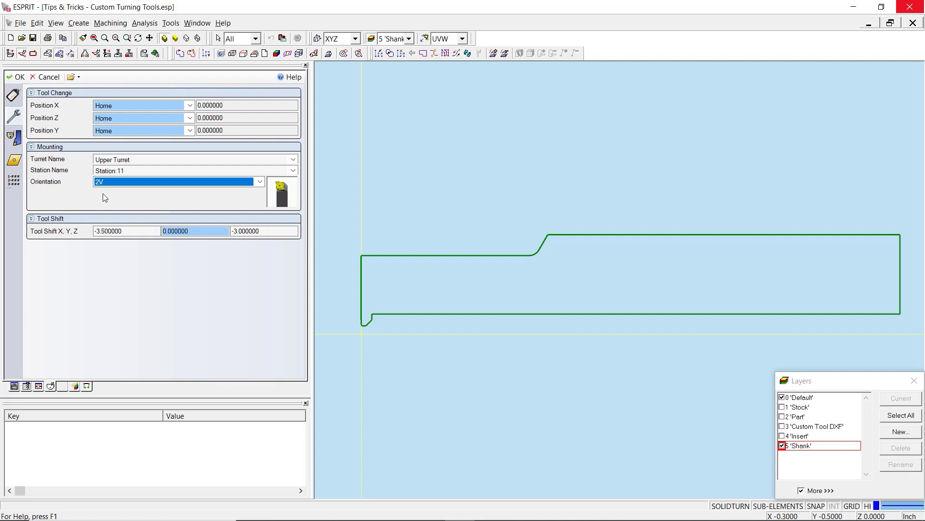
- Load Insert.ect as the insert geometry and Shank.ect as the shank geometry
left_click(20, 144)
left_click(292, 117)
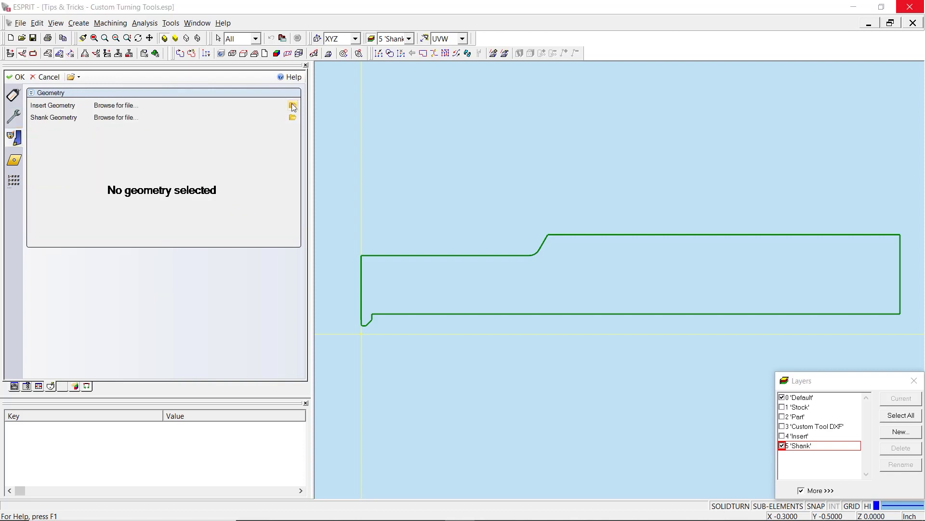
double_click(297, 126)
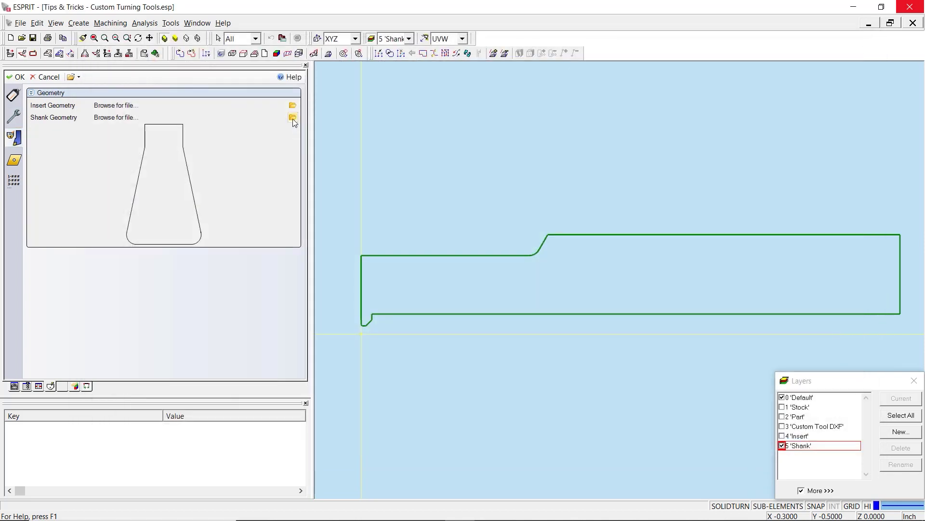
left_click(293, 119)
double_click(310, 141)
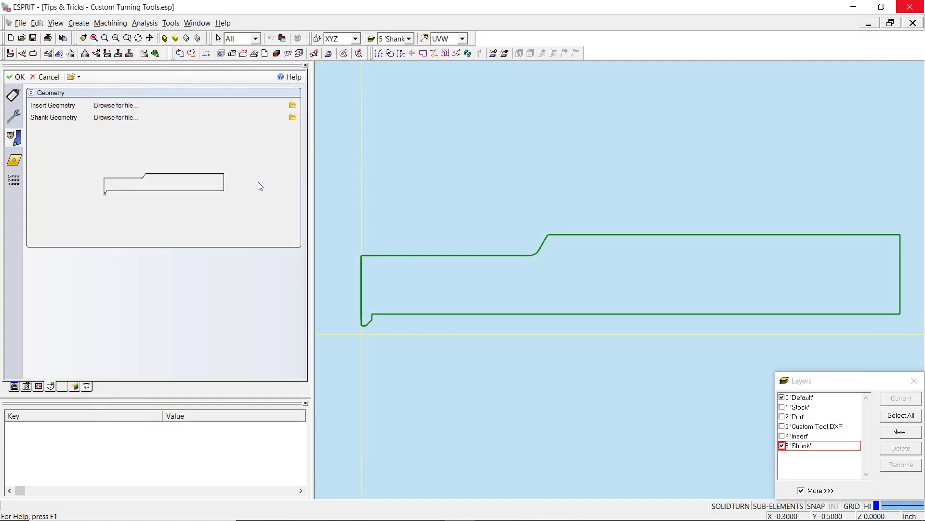
- Set the custom insert type to Custom Form Tool
left_click(14, 164)
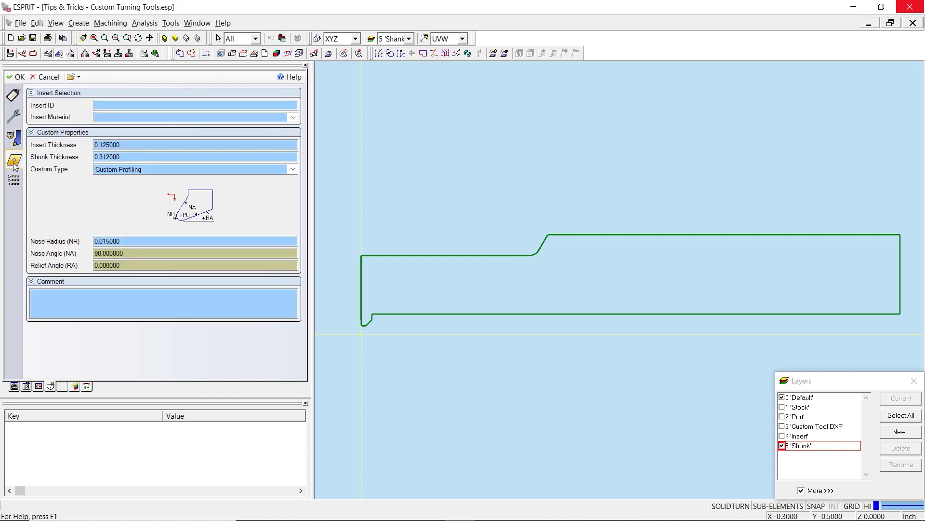
left_click(255, 169)
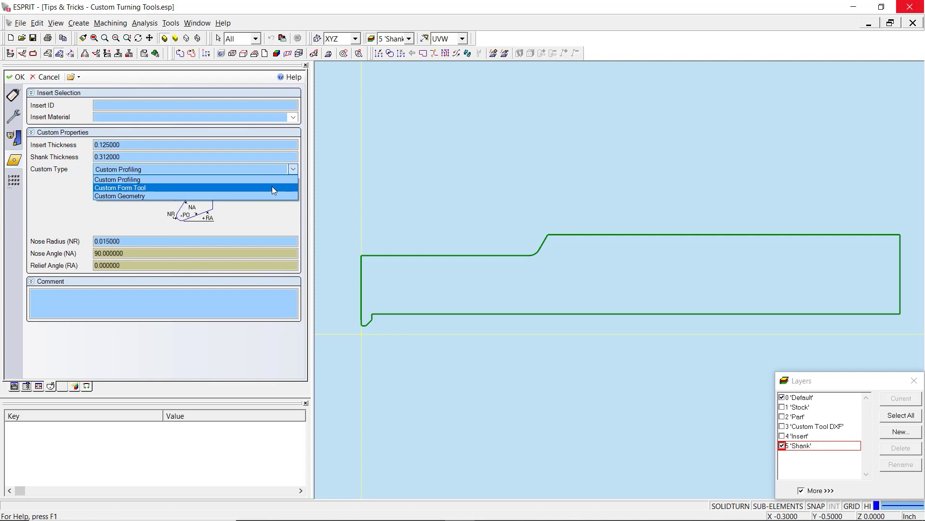
left_click(272, 188)
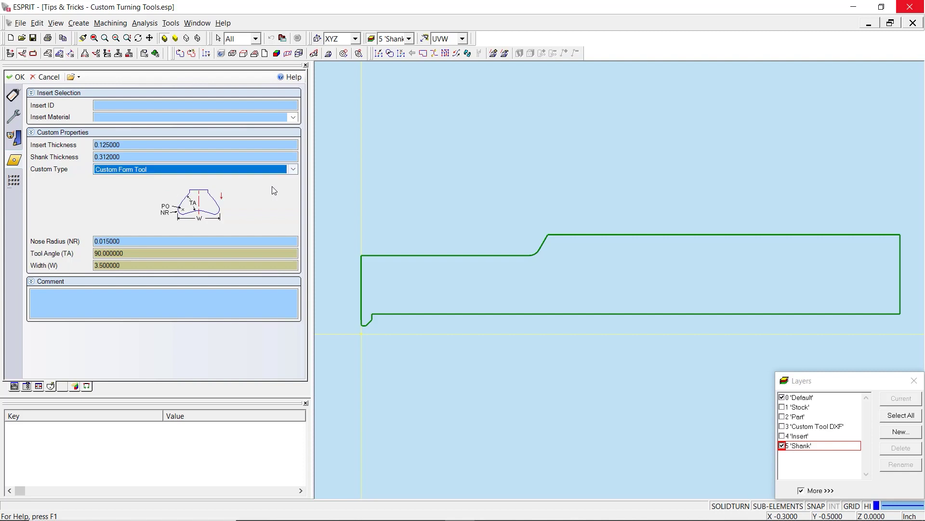
left_click(274, 170)
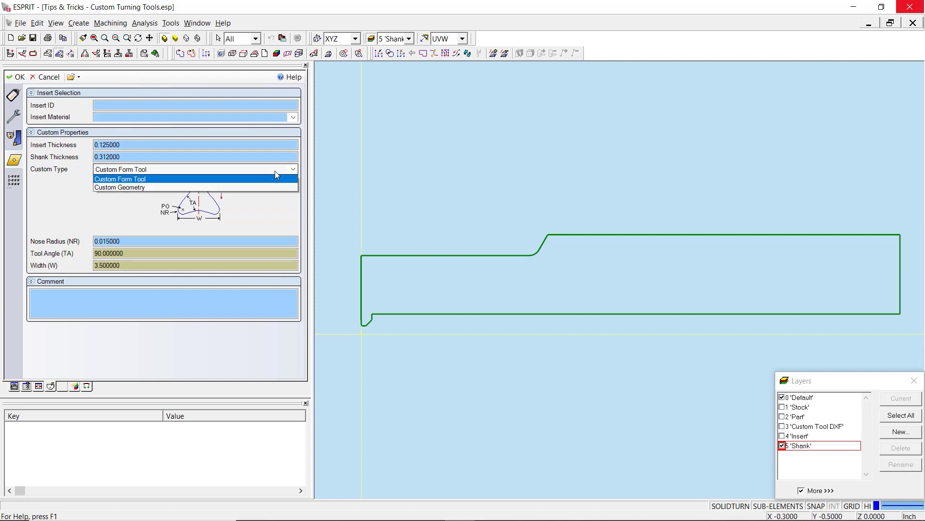
left_click(274, 197)
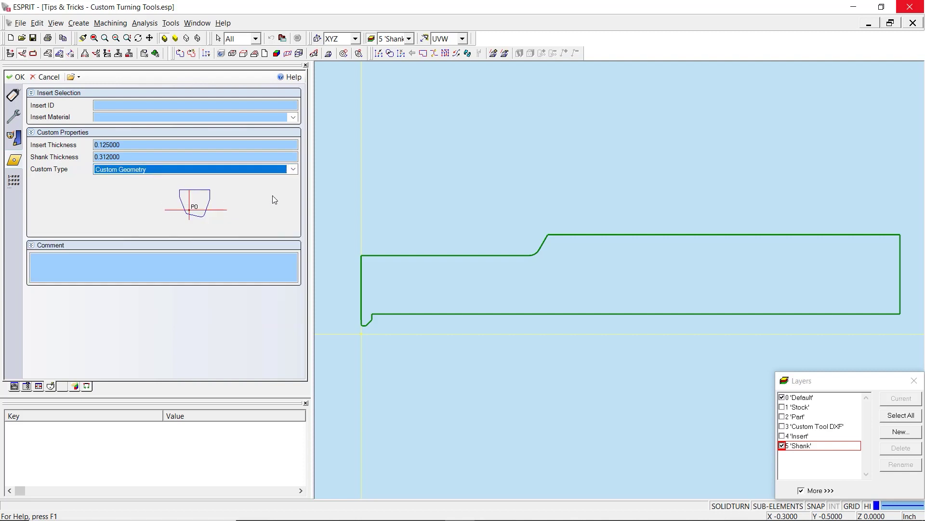
left_click(274, 169)
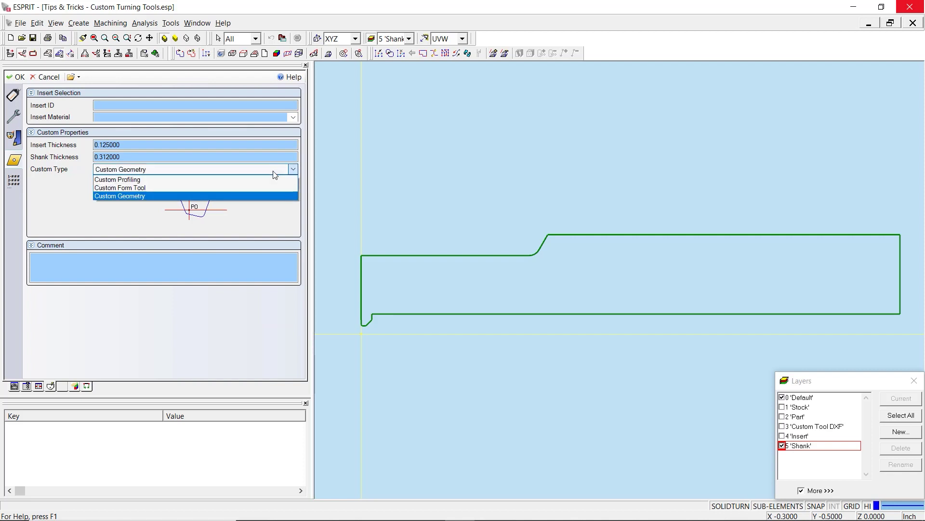
left_click(263, 189)
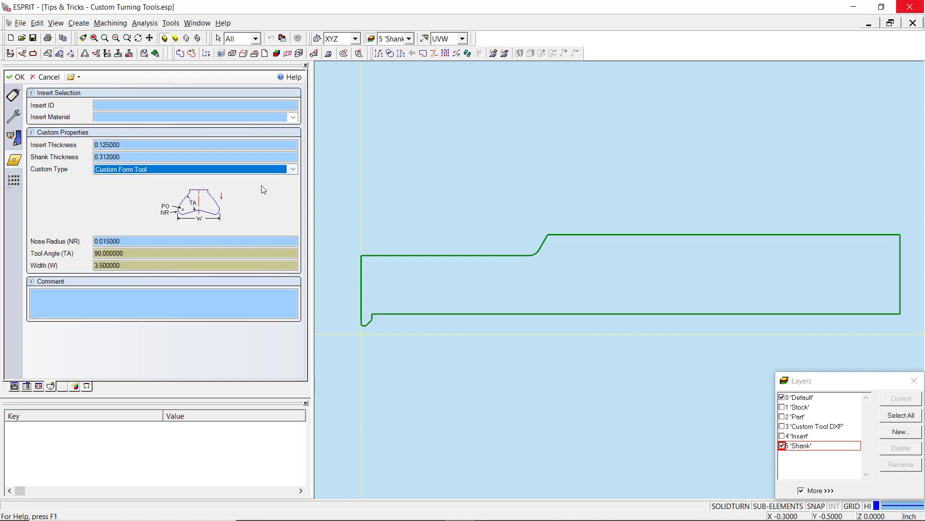
- Enter nose radius 0.008253, tool angle 78 and width 0.064855
left_click(57, 242)
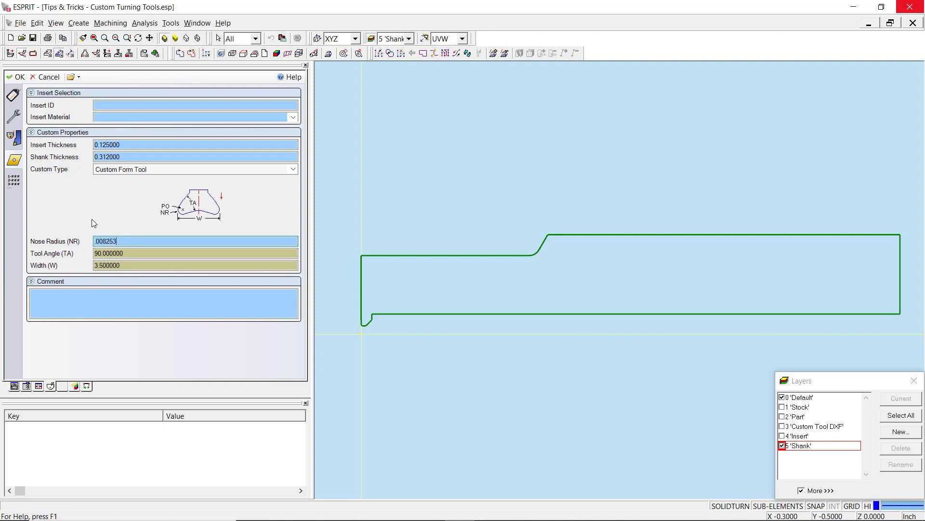
key("Tab")
type("78")
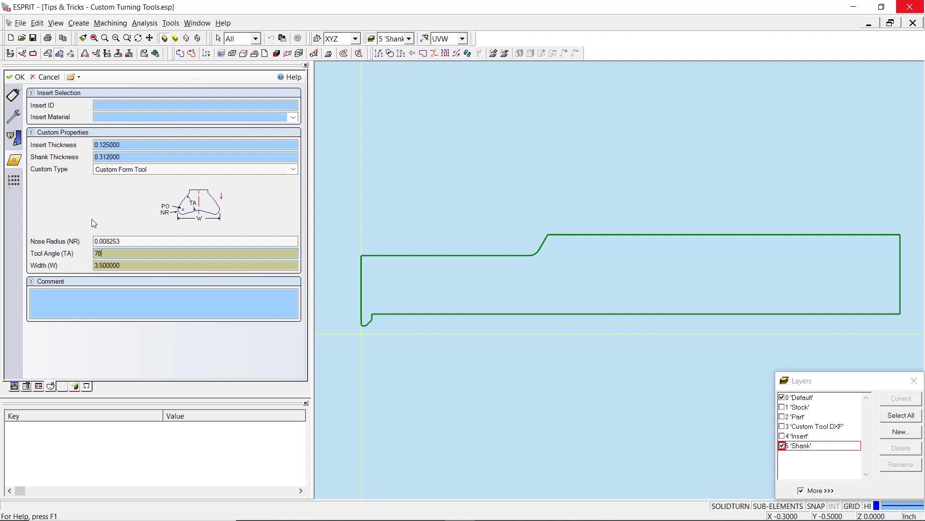
key("Tab")
type(".0")
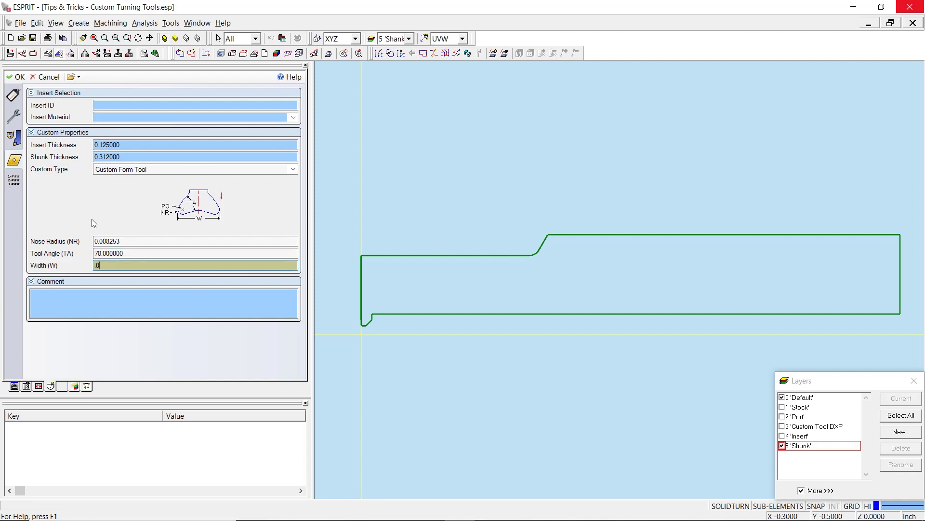
type("64855")
left_click(126, 145)
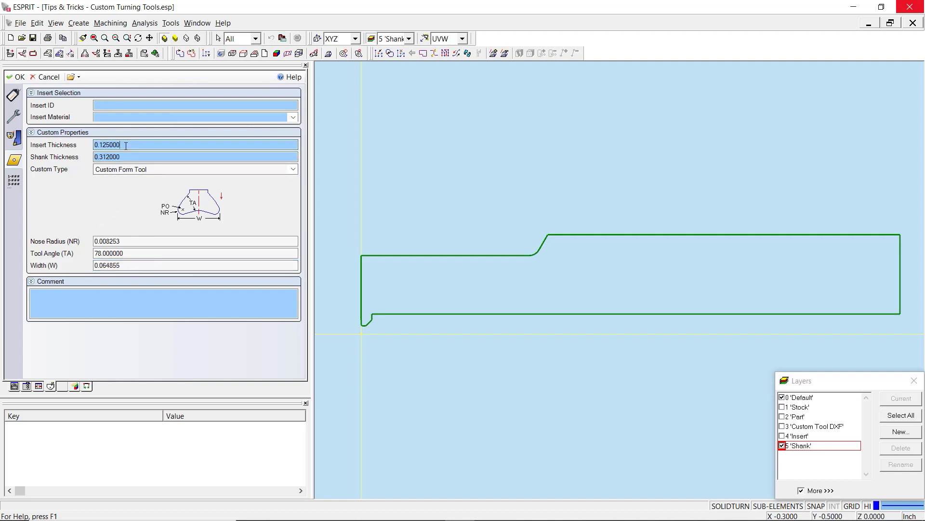
left_click(53, 153)
left_click(124, 145)
- Create the Dovetail Groove tool, preview it in machine simulation, then return to Top view
left_click(16, 76)
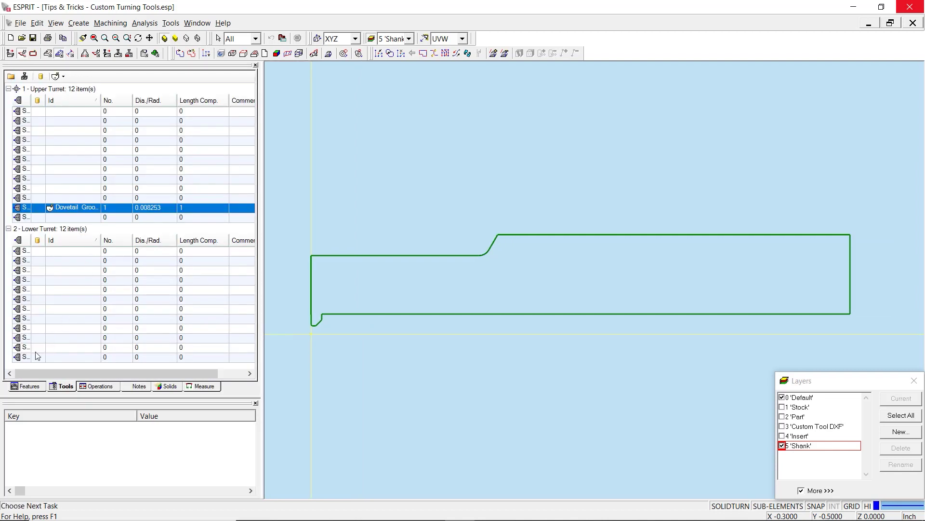
left_click(26, 386)
left_click(155, 53)
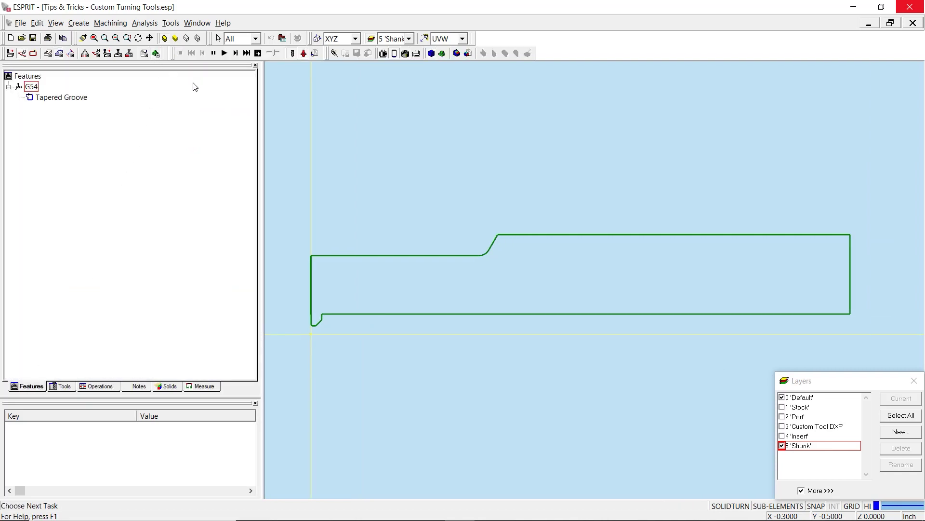
left_click(214, 53)
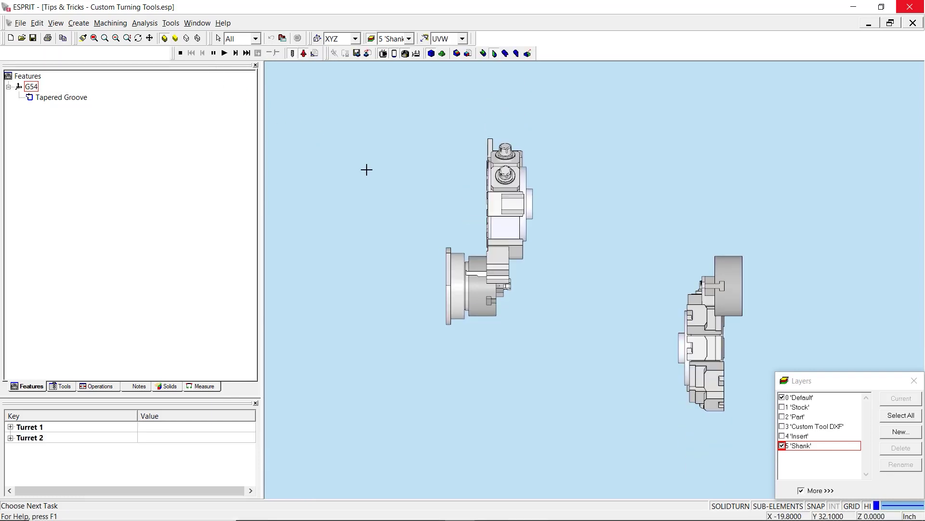
scroll(530, 270, "up", 6)
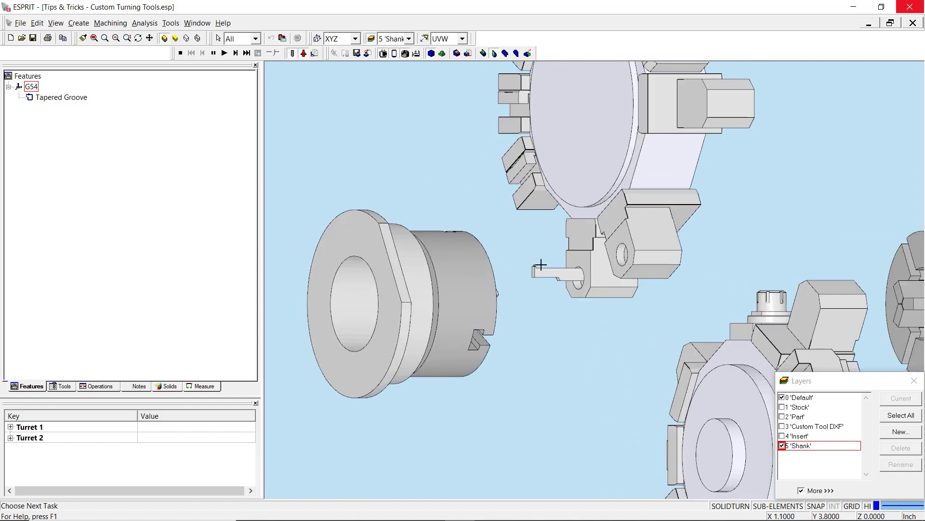
scroll(530, 271, "up", 5)
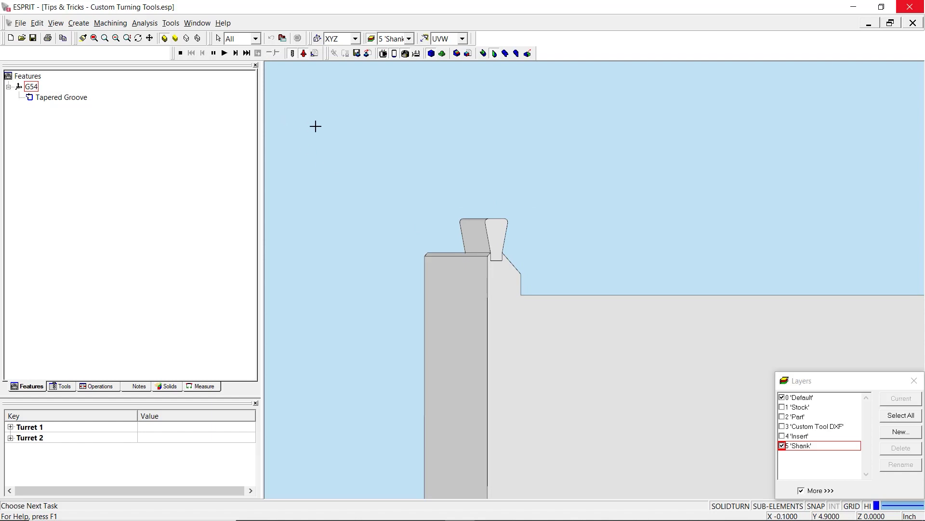
key("F5")
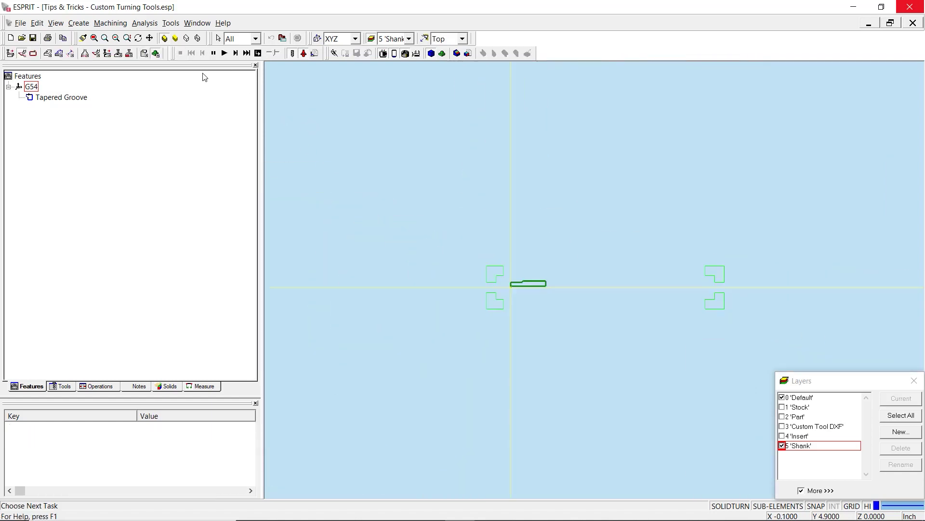
- Hide the Shank layer, show the Part layer, and frame the tapered groove
scroll(500, 285, "up", 5)
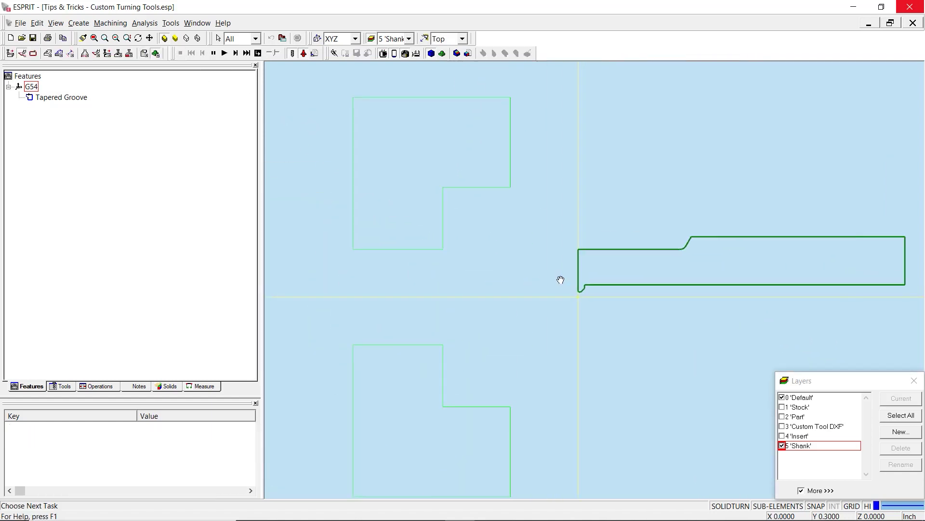
left_click(782, 446)
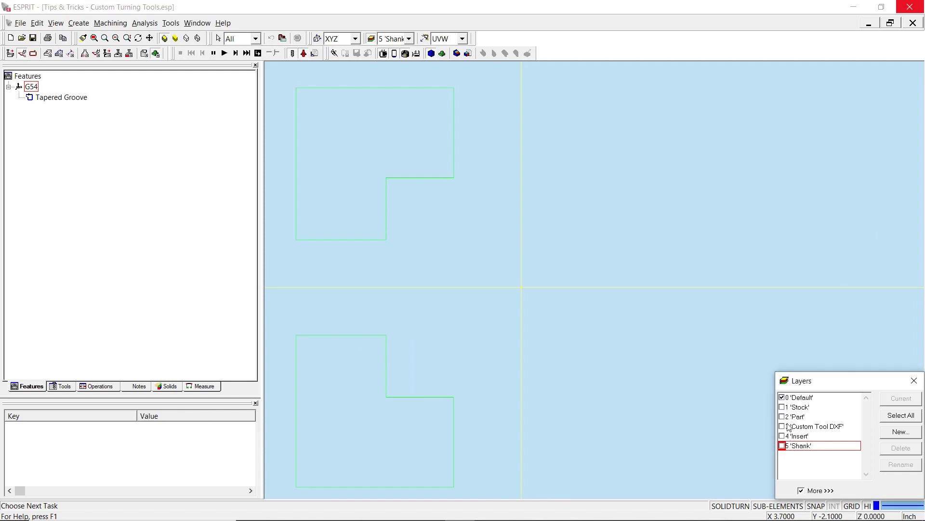
left_click(782, 416)
middle_click_drag(465, 289, 499, 274)
scroll(514, 241, "up", 7)
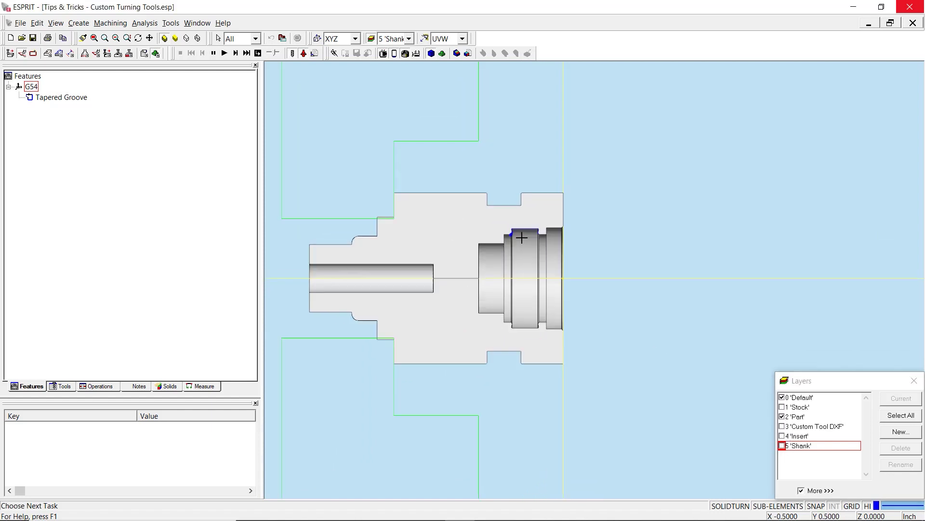
middle_click_drag(532, 231, 537, 236)
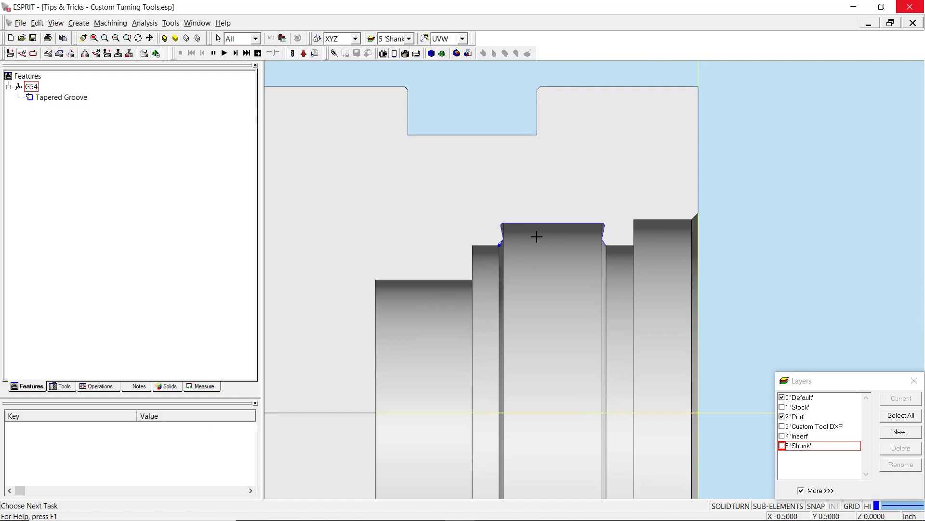
- Start a SolidTurn Grooving operation on the Tapered Groove feature
left_click(64, 98)
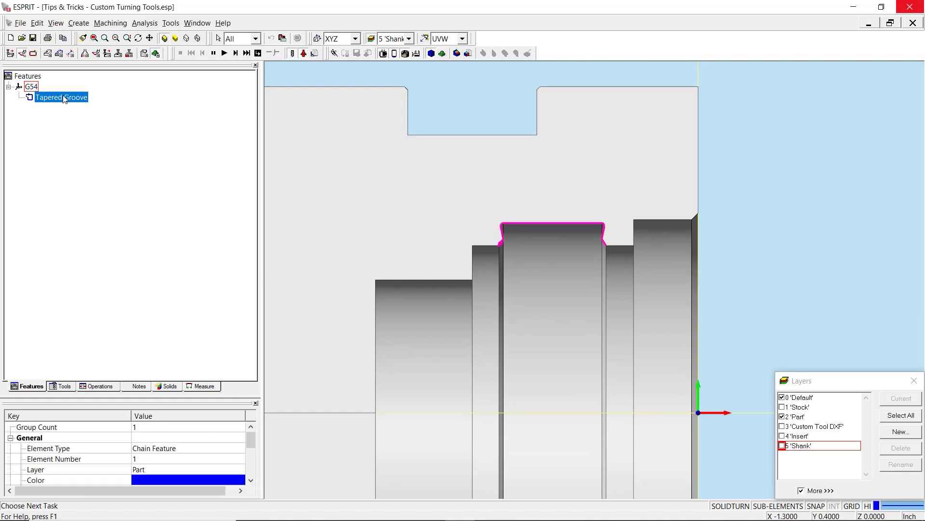
left_click(96, 54)
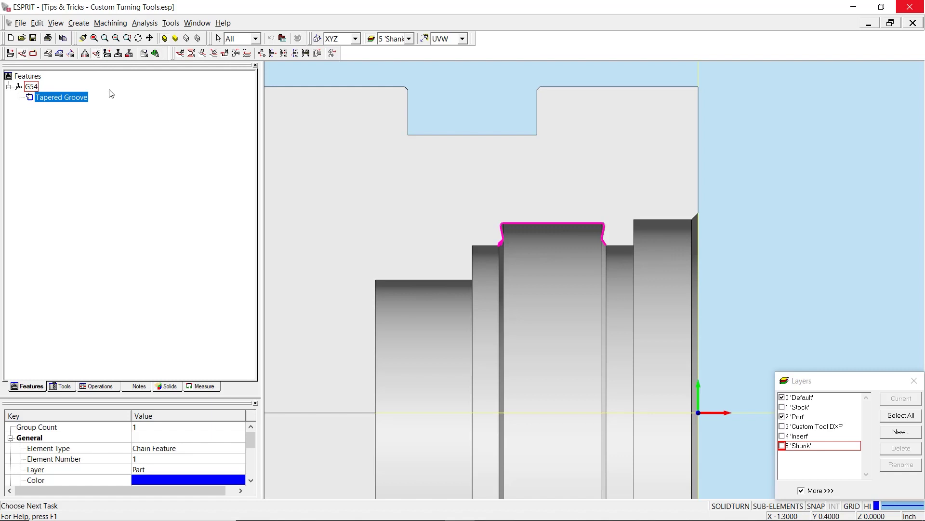
left_click(225, 53)
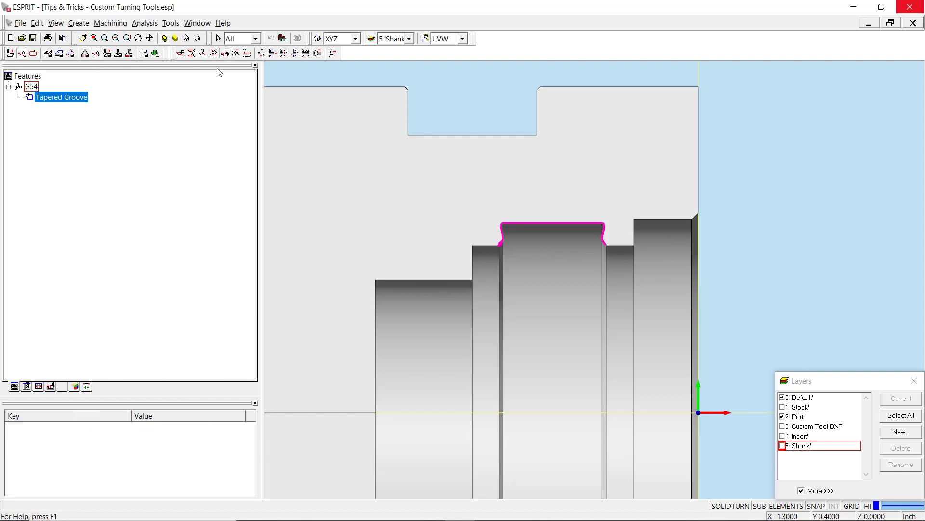
- Create Tapered Groove Rough using the Dovetail Groove tool and show its toolpath
left_click(168, 135)
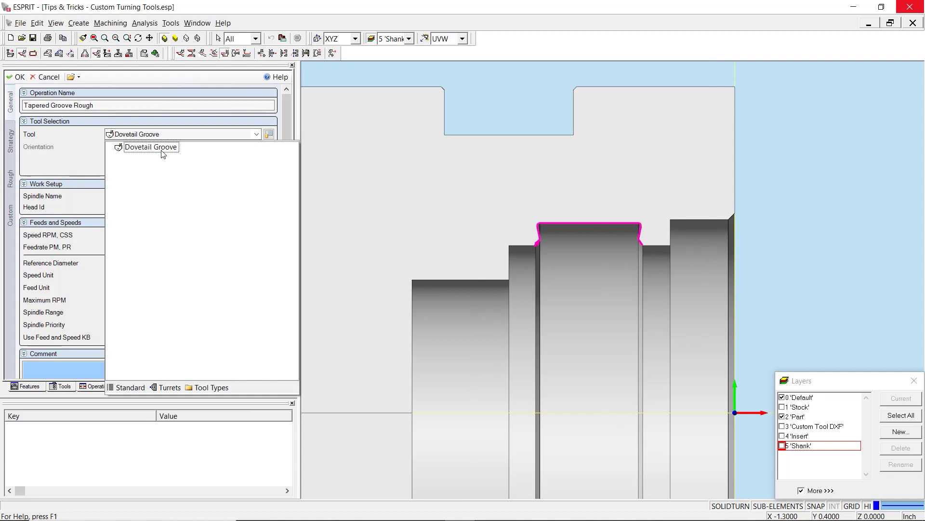
left_click(162, 149)
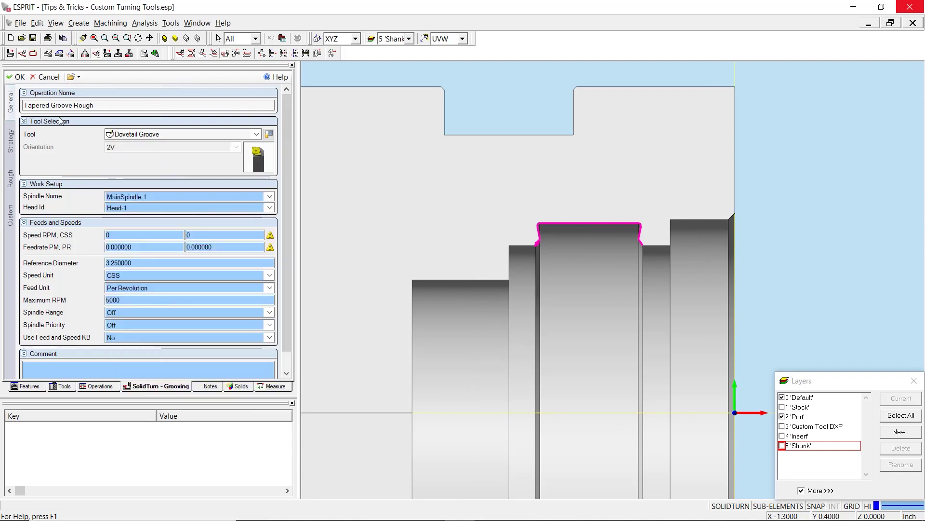
left_click(20, 77)
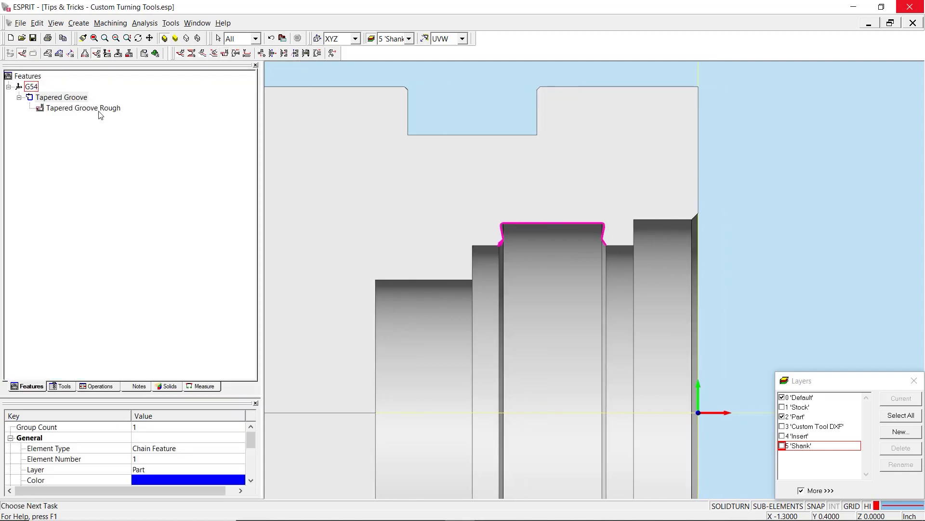
left_click(101, 110)
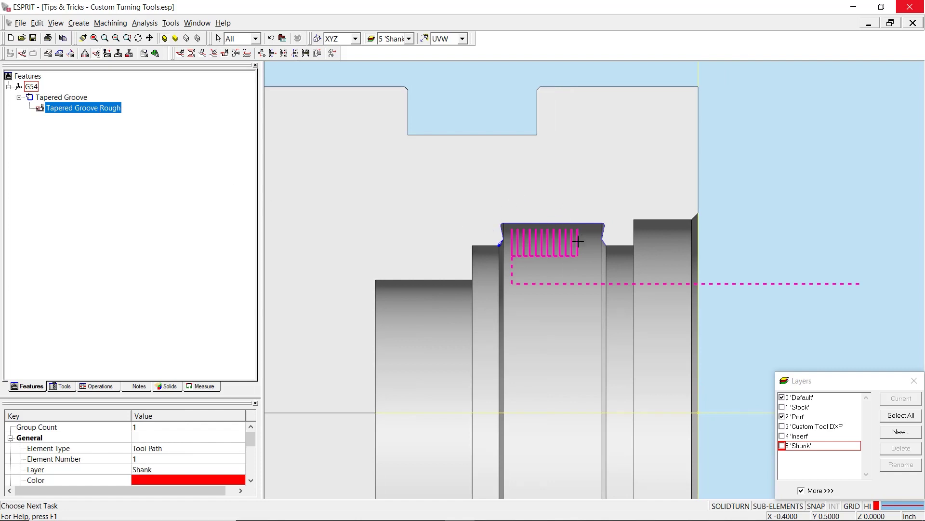
- Create Tapered Groove Finish contouring with the Dovetail Groove tool and show its toolpath
left_click(60, 99)
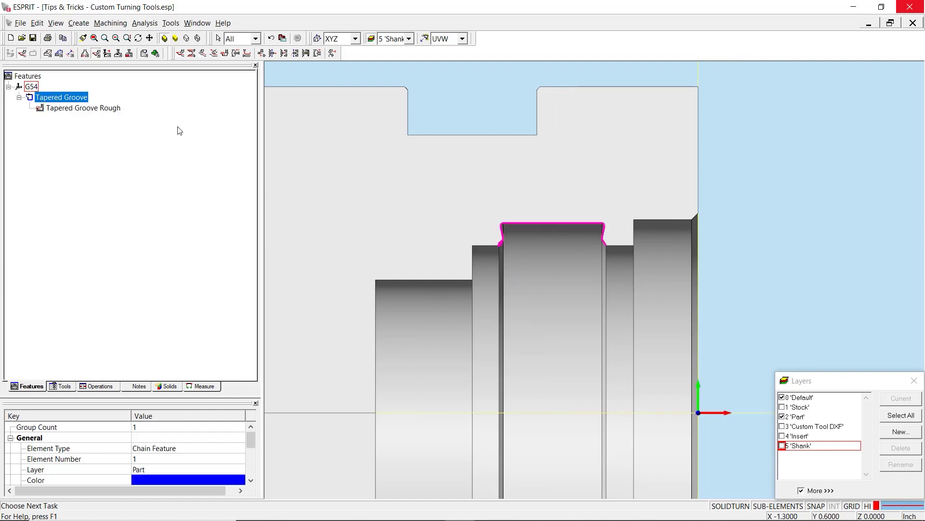
left_click(204, 53)
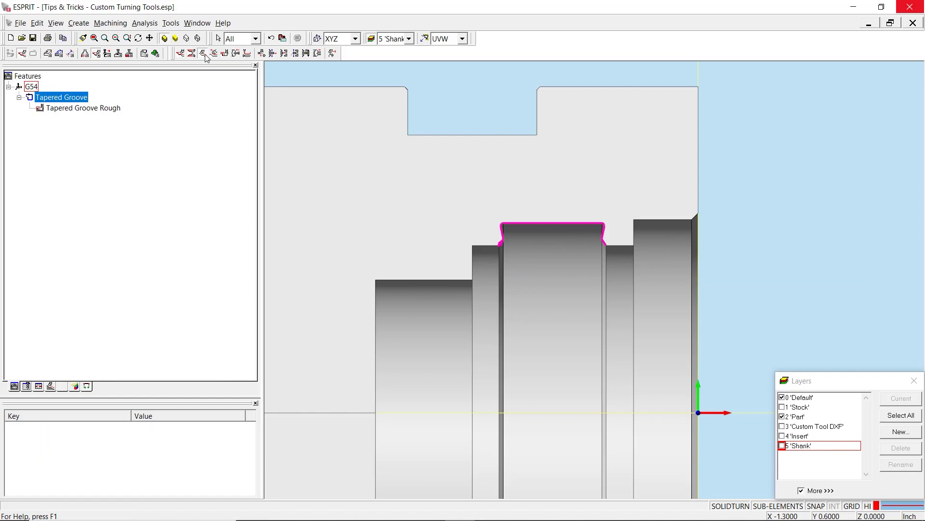
left_click(134, 135)
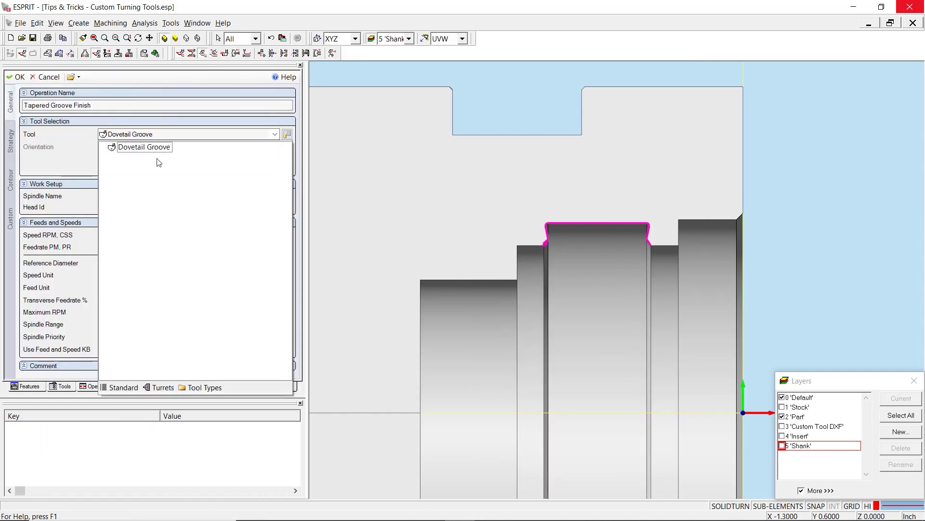
left_click(129, 147)
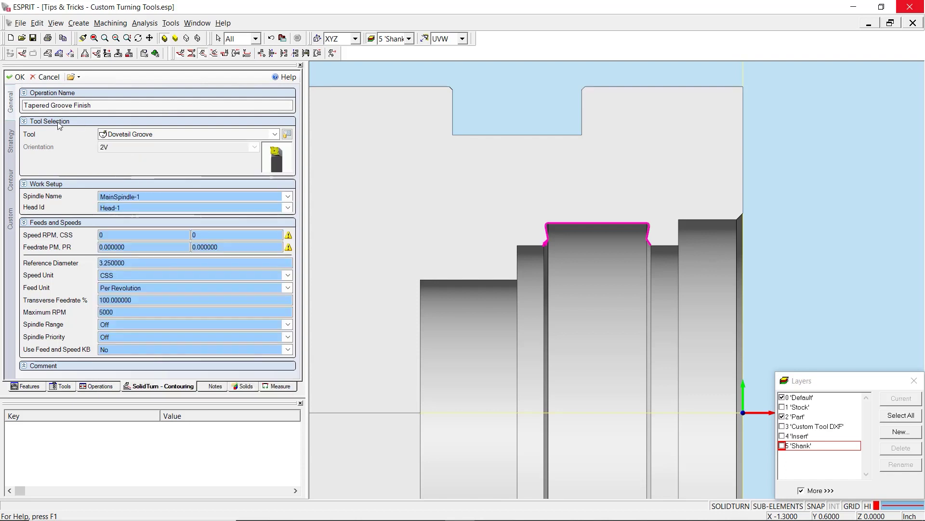
left_click(16, 77)
left_click(79, 121)
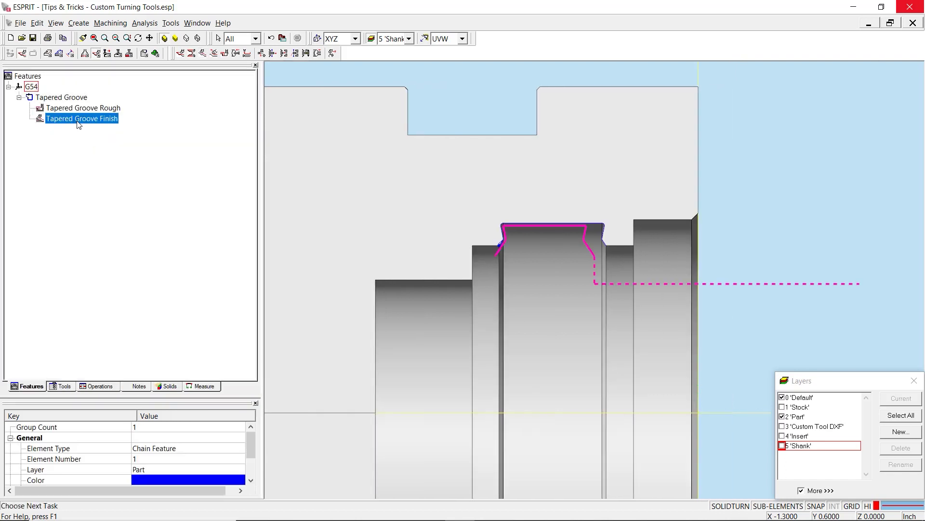
- Play the simulation of the rough and finish groove passes, restarting it once
left_click(449, 116)
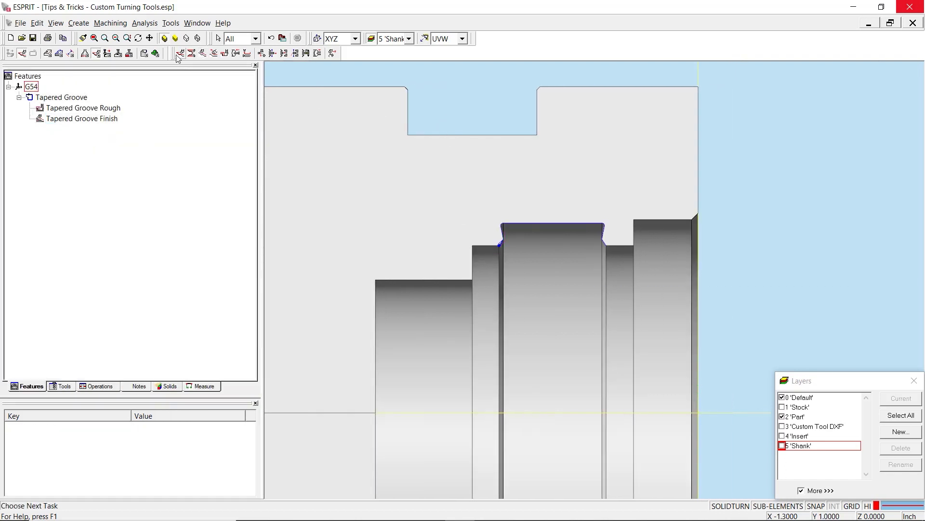
left_click(155, 53)
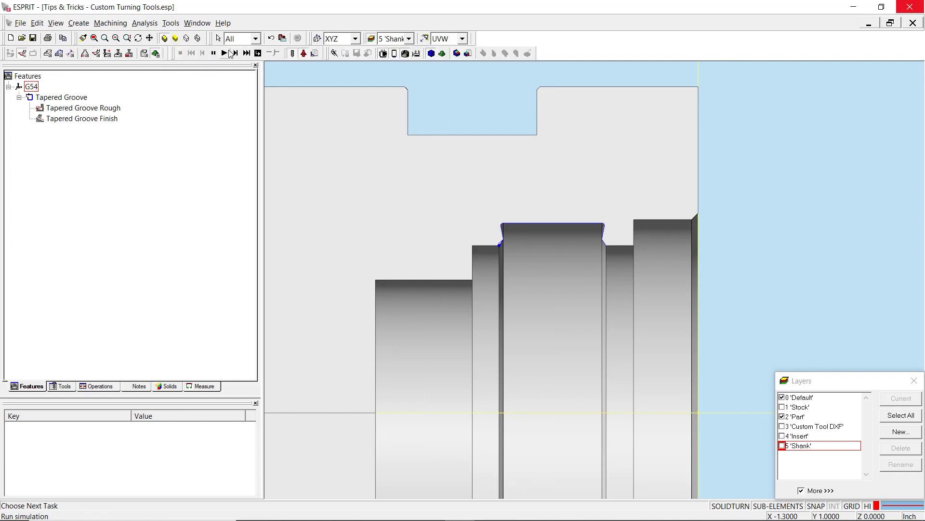
left_click(225, 53)
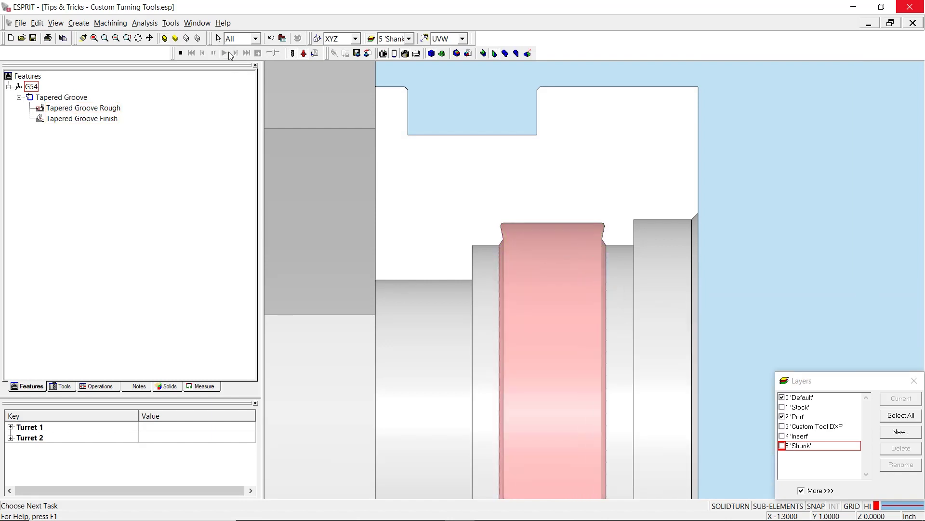
left_click(181, 53)
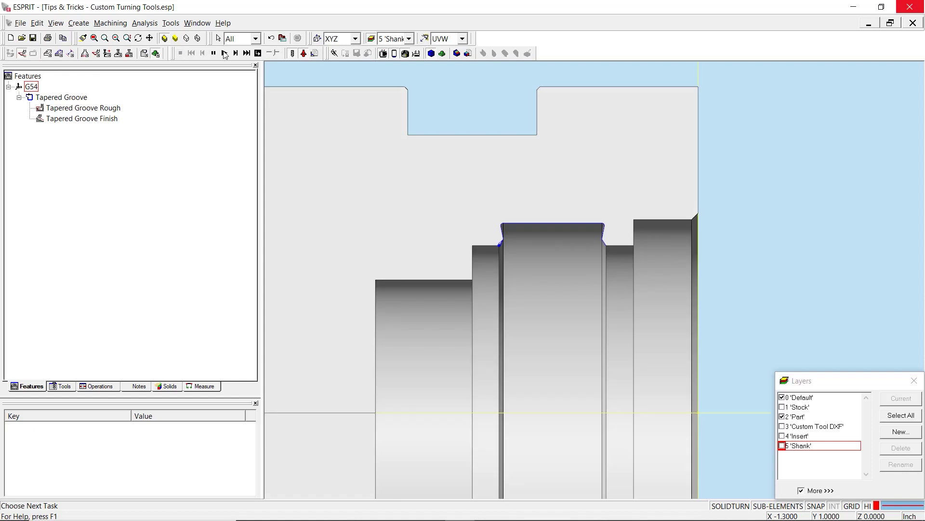
left_click(224, 52)
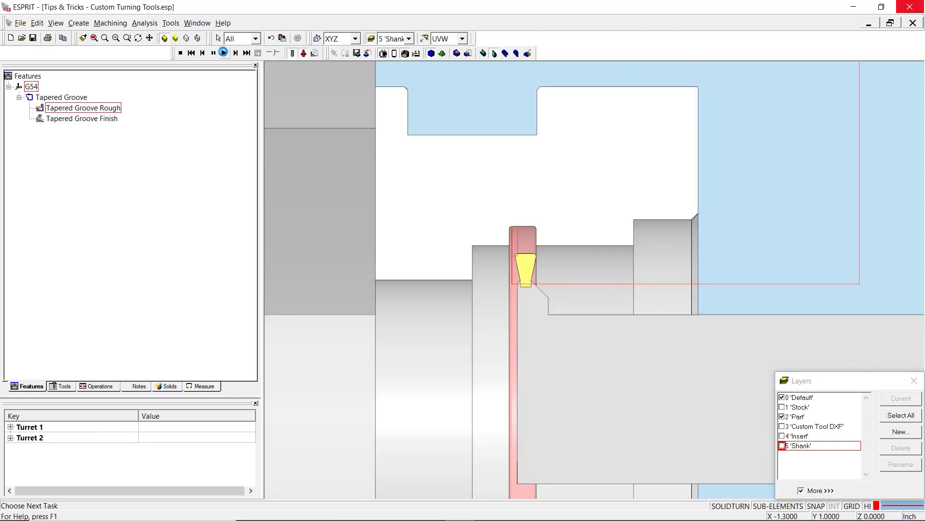